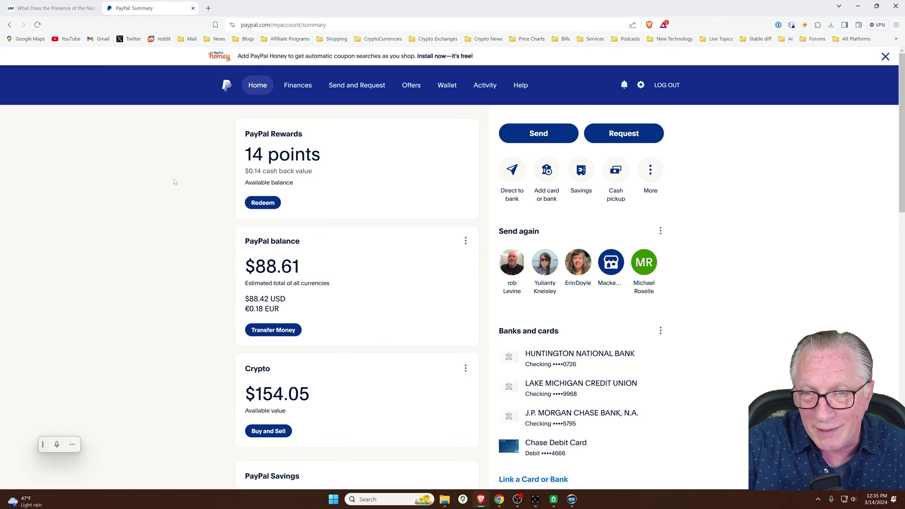
Open PayPal's Crypto holdings page and scroll through it to Bitcoin at $144.24
{"action": "left_click", "coordinate": [299, 87]}
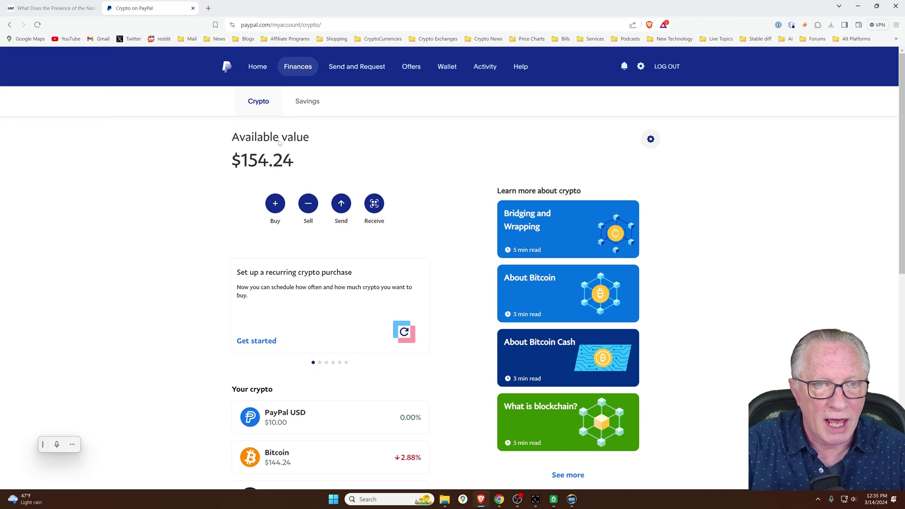
{"action": "scroll", "coordinate": [192, 307], "scroll_direction": "down", "scroll_amount": 2}
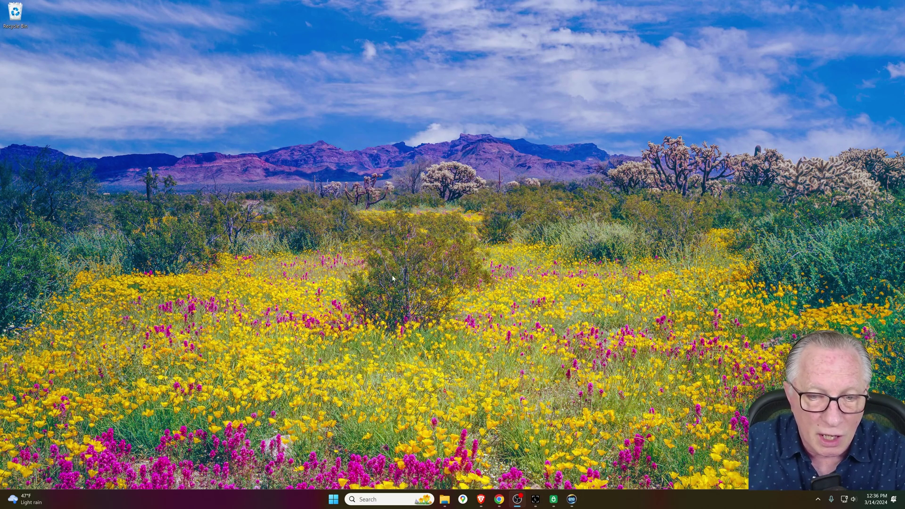
In Ledger Live's Accounts list, open the Bitcoin Main account holding 0.00068437 BTC
{"action": "left_click", "coordinate": [534, 502]}
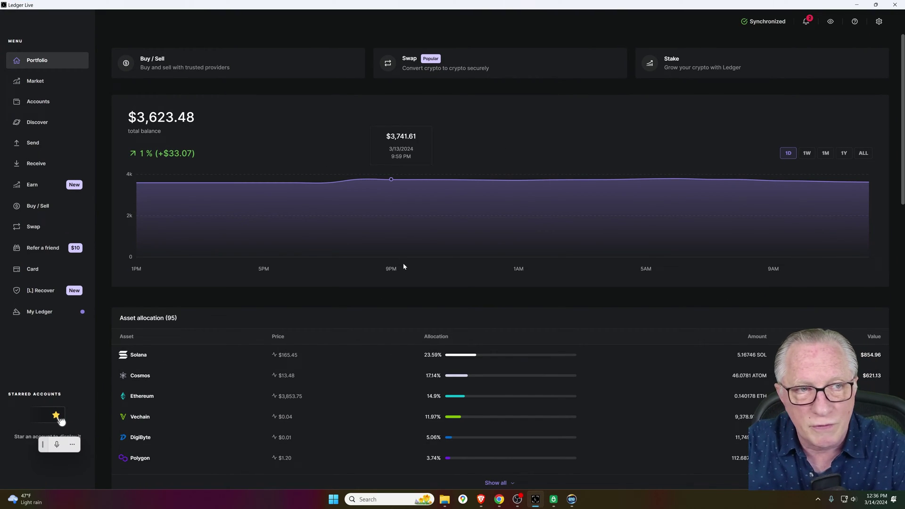
{"action": "left_click", "coordinate": [42, 103]}
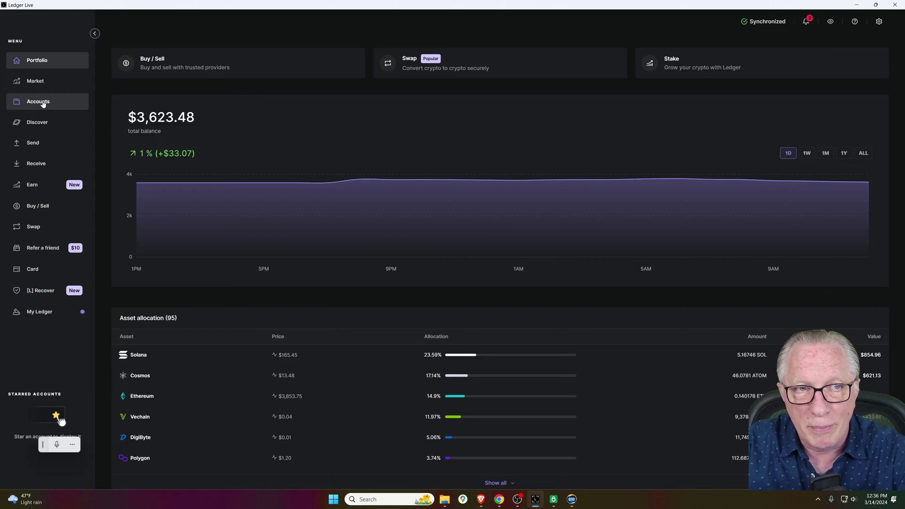
{"action": "scroll", "coordinate": [348, 278], "scroll_direction": "down", "scroll_amount": 5}
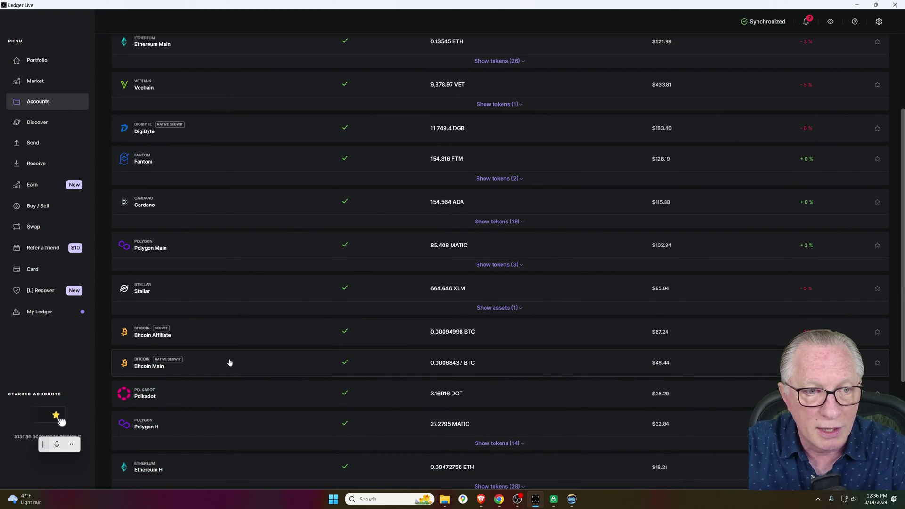
{"action": "scroll", "coordinate": [267, 305], "scroll_direction": "up", "scroll_amount": 3}
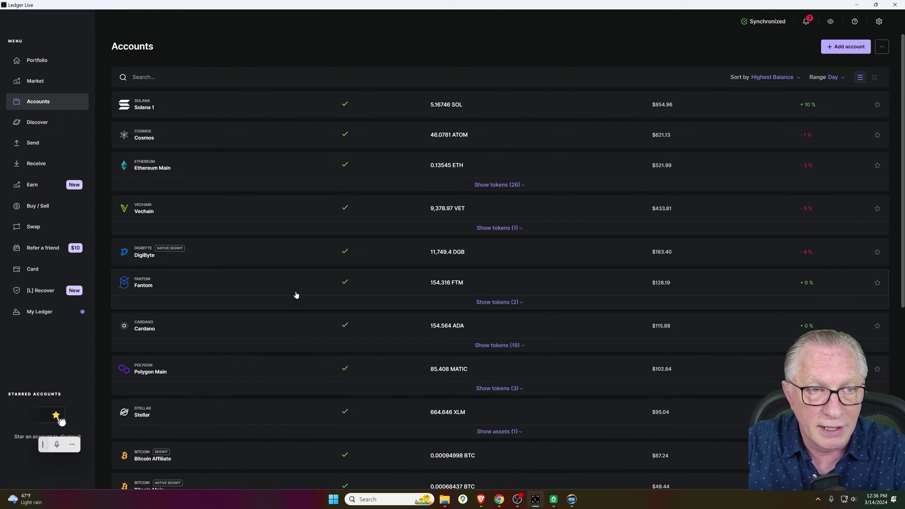
{"action": "scroll", "coordinate": [338, 295], "scroll_direction": "down", "scroll_amount": 3}
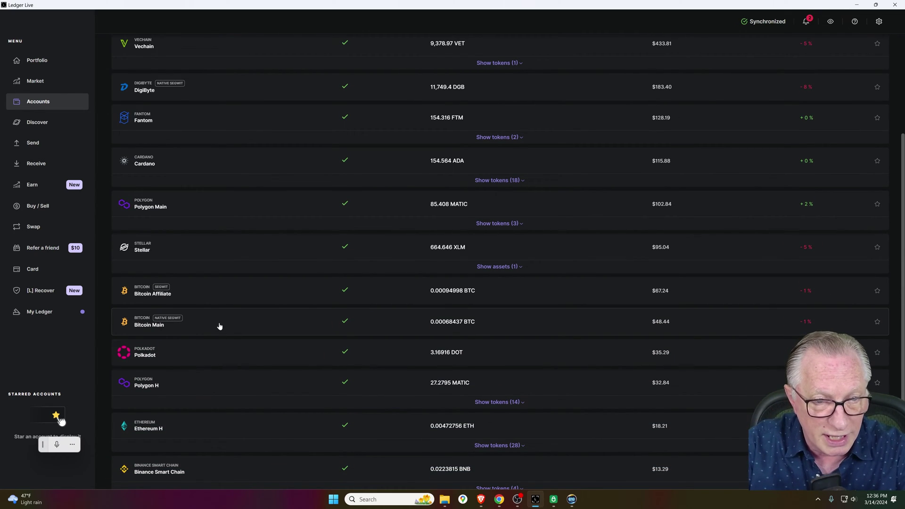
{"action": "left_click", "coordinate": [220, 326]}
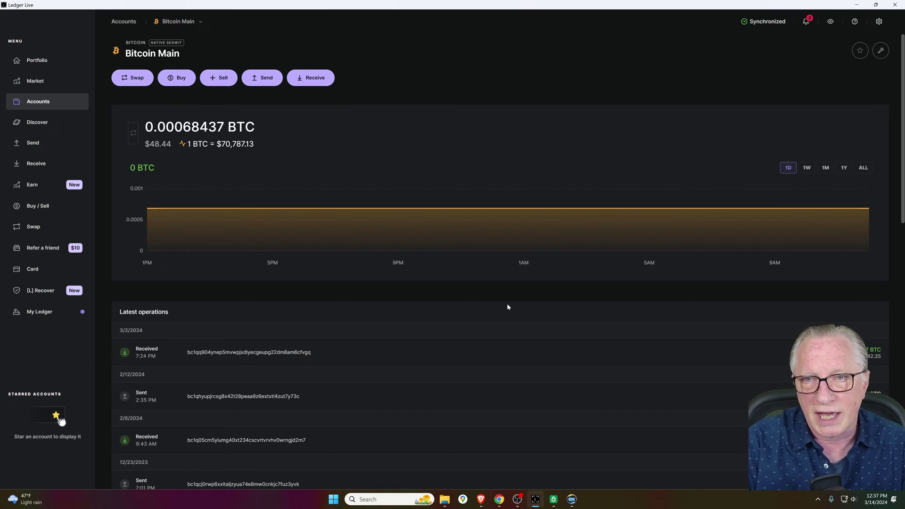
{"action": "mouse_move", "coordinate": [484, 215]}
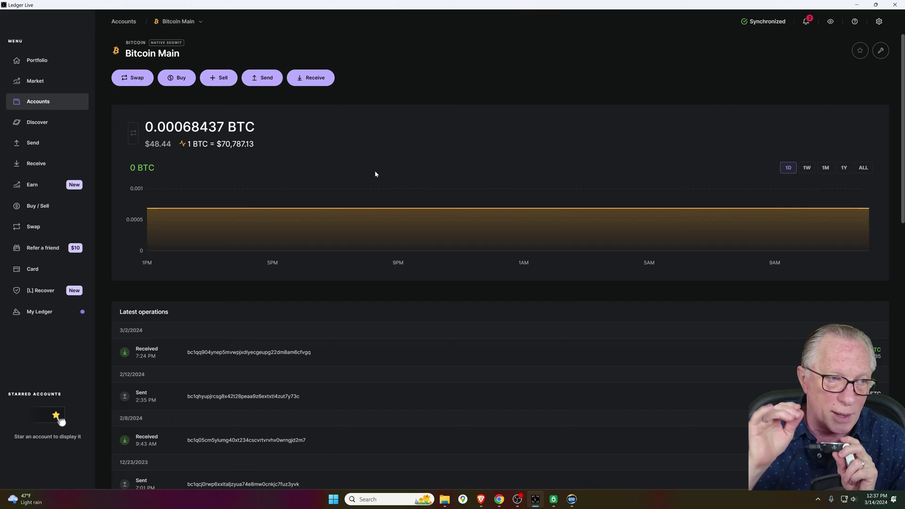
Start a receive for Bitcoin Main and confirm it as the account to credit
{"action": "left_click", "coordinate": [310, 78]}
{"action": "left_click", "coordinate": [541, 191]}
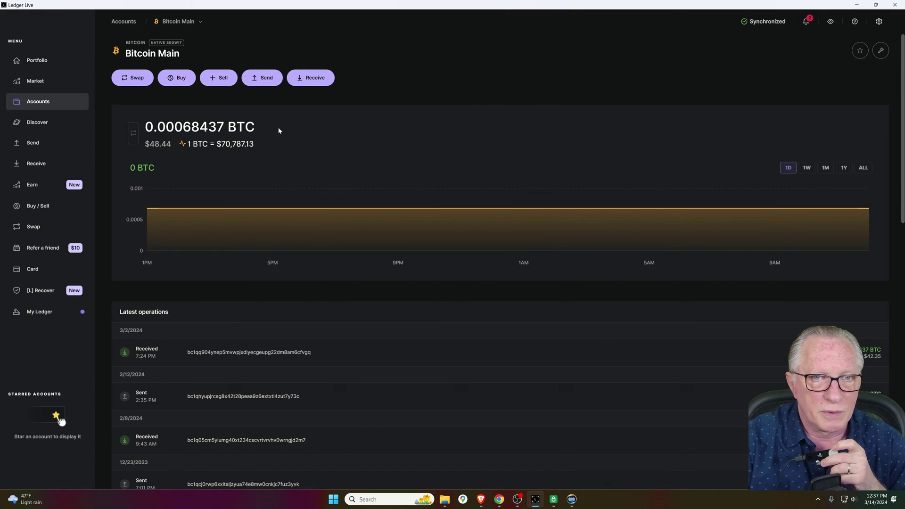
{"action": "left_click", "coordinate": [315, 78]}
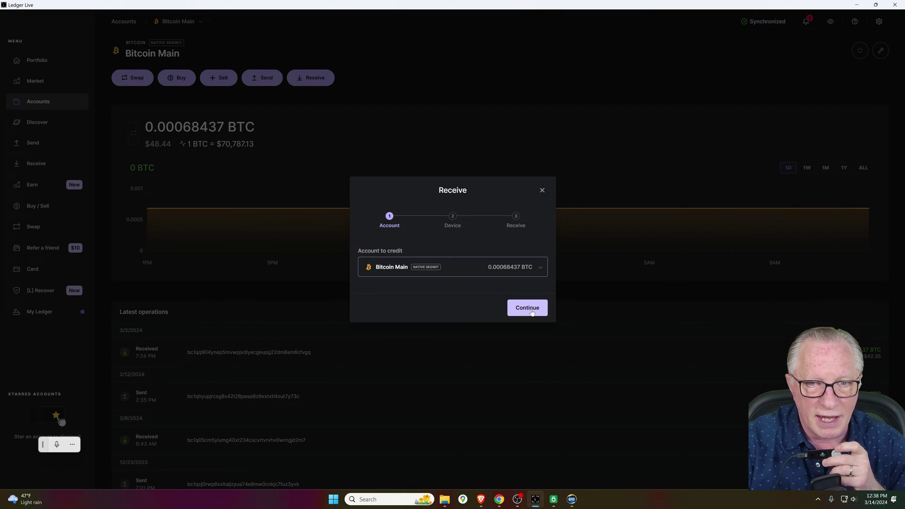
{"action": "left_click", "coordinate": [523, 308]}
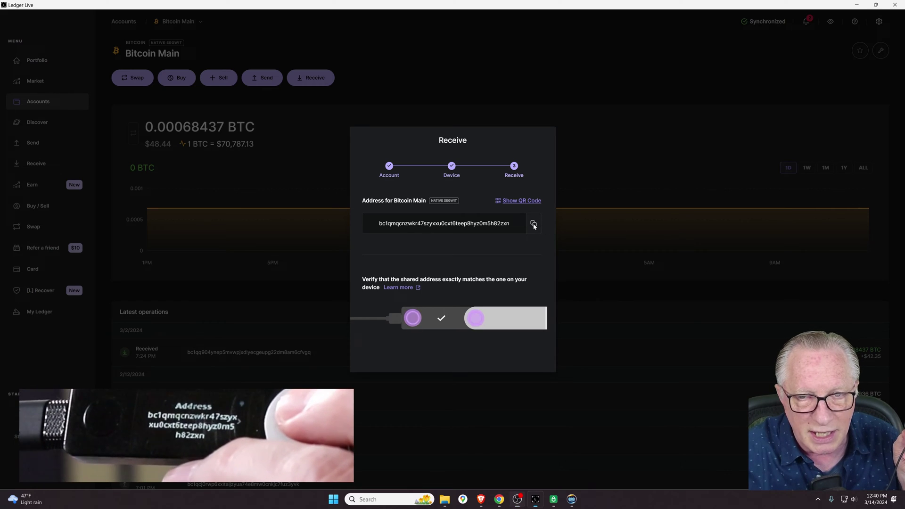
Copy the Bitcoin Main receive address to the clipboard
{"action": "left_click", "coordinate": [533, 223]}
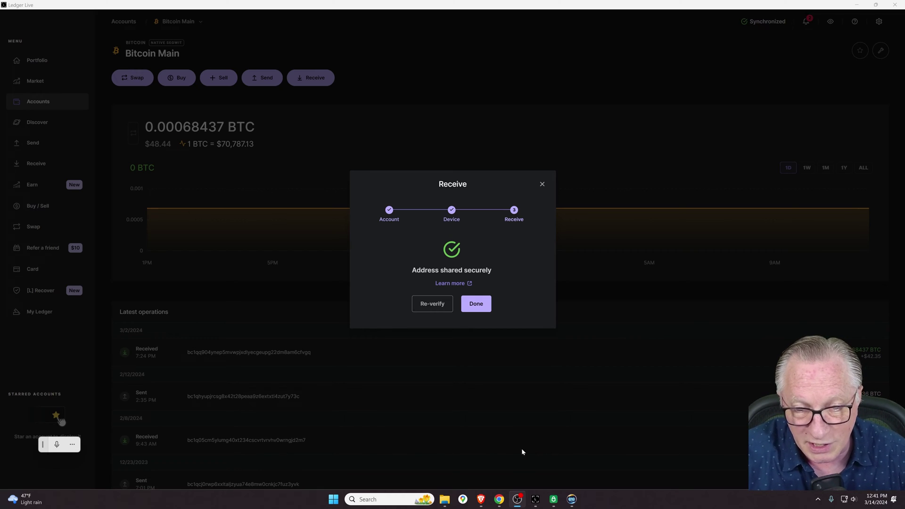
Back in PayPal, start a crypto send and choose Bitcoin as the coin
{"action": "left_click", "coordinate": [480, 499]}
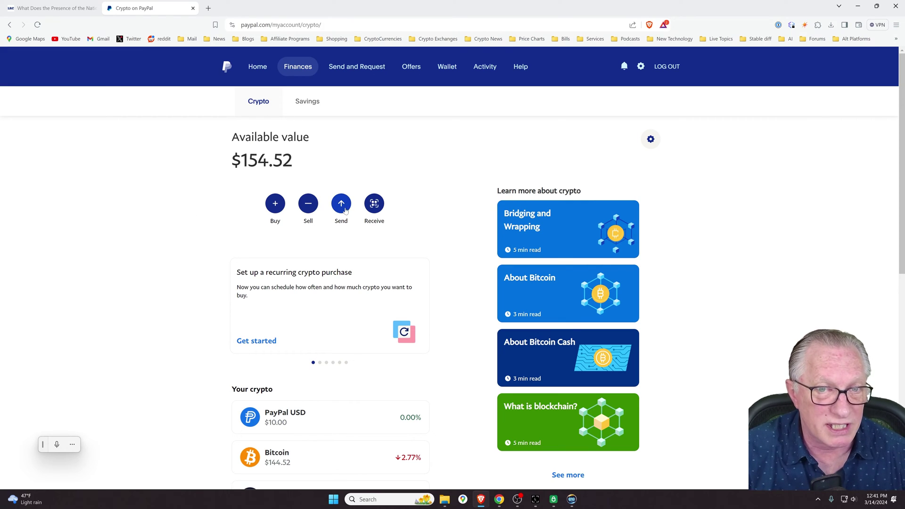
{"action": "left_click", "coordinate": [341, 205]}
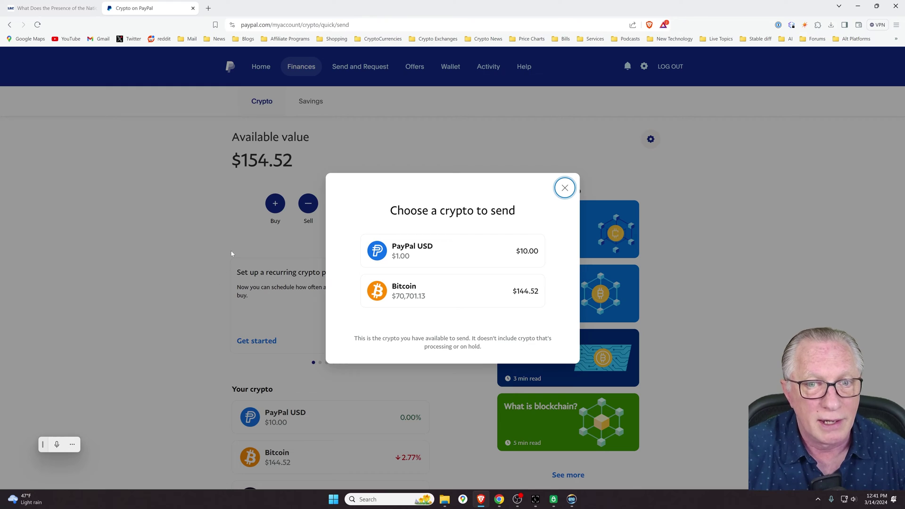
{"action": "left_click", "coordinate": [427, 291]}
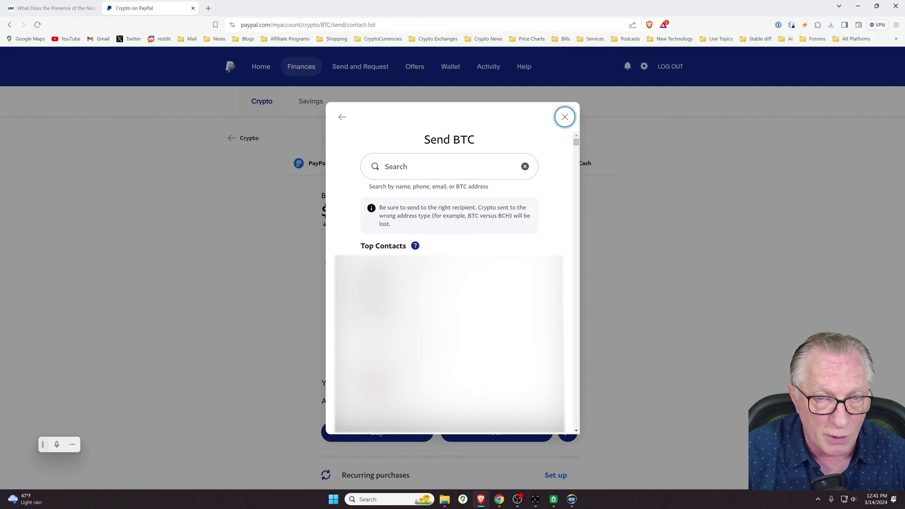
Paste the copied Ledger address into the recipient search and select it
{"action": "right_click", "coordinate": [407, 168]}
{"action": "left_click", "coordinate": [419, 229]}
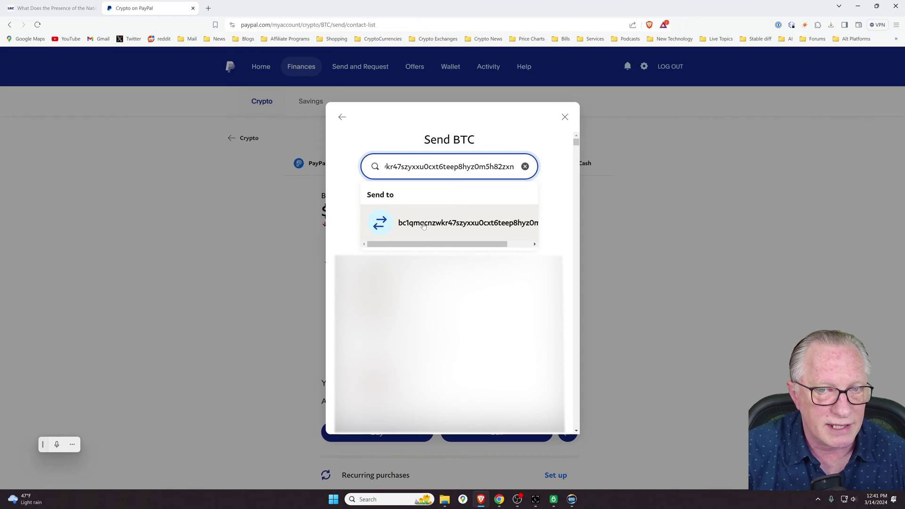
{"action": "left_click_drag", "start_coordinate": [443, 244], "coordinate": [464, 249]}
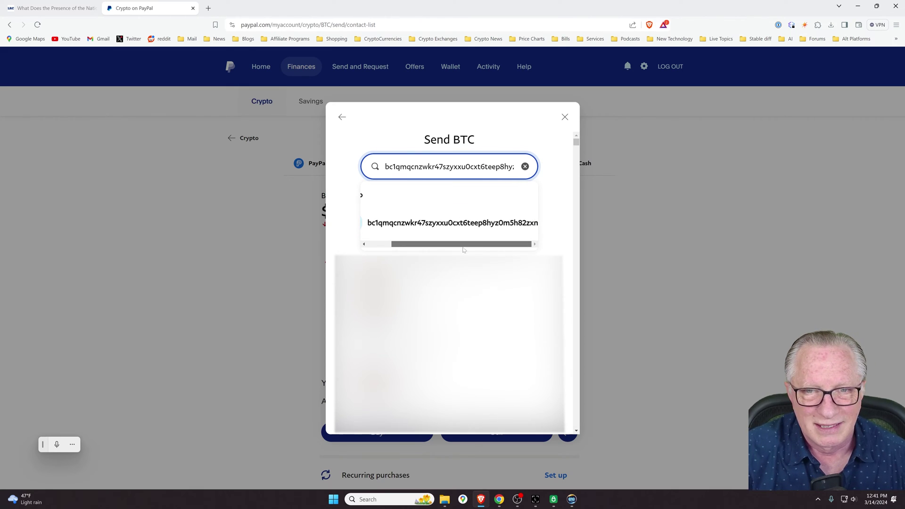
{"action": "left_click", "coordinate": [405, 225]}
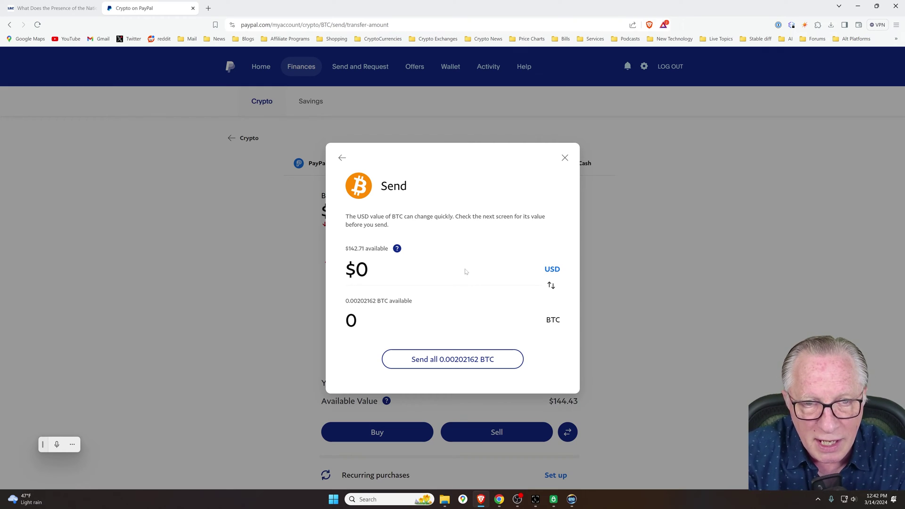
Enter a $50 send amount and continue, triggering the 0.001 BTC minimum warning
{"action": "type", "text": "50"}
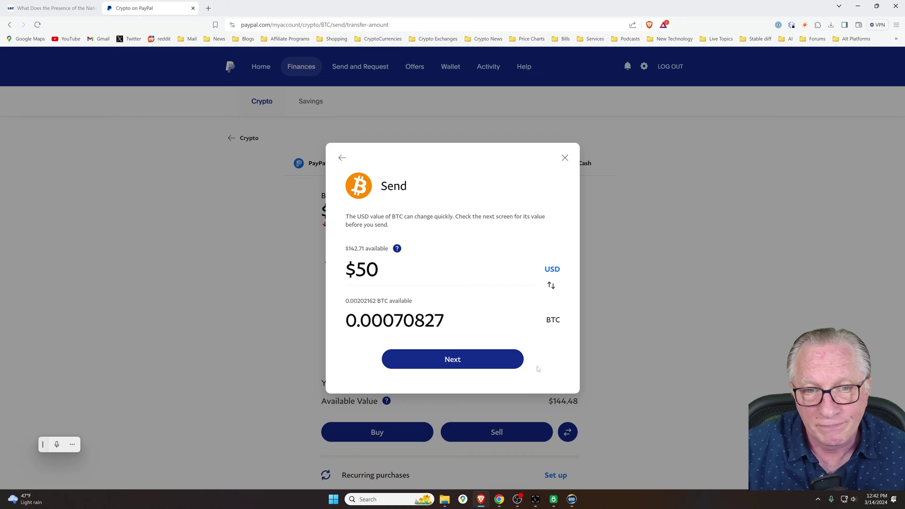
{"action": "left_click", "coordinate": [454, 360]}
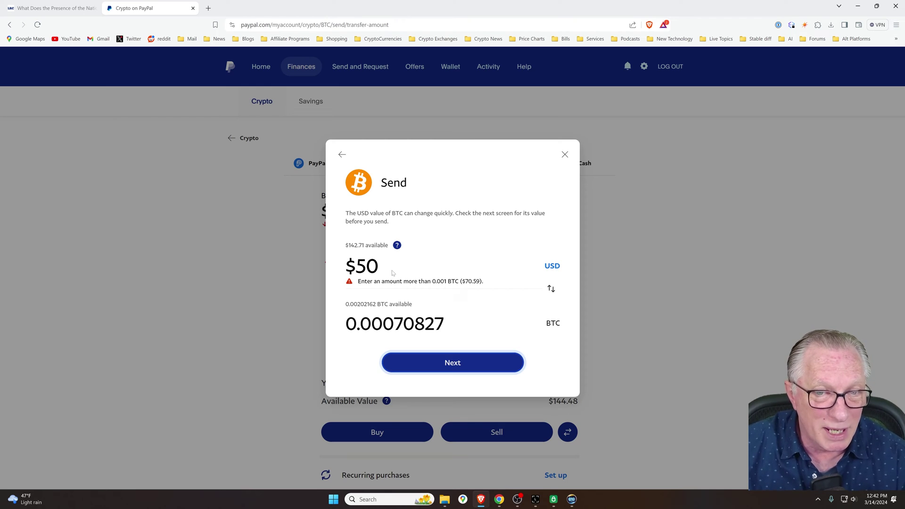
{"action": "left_click", "coordinate": [433, 273]}
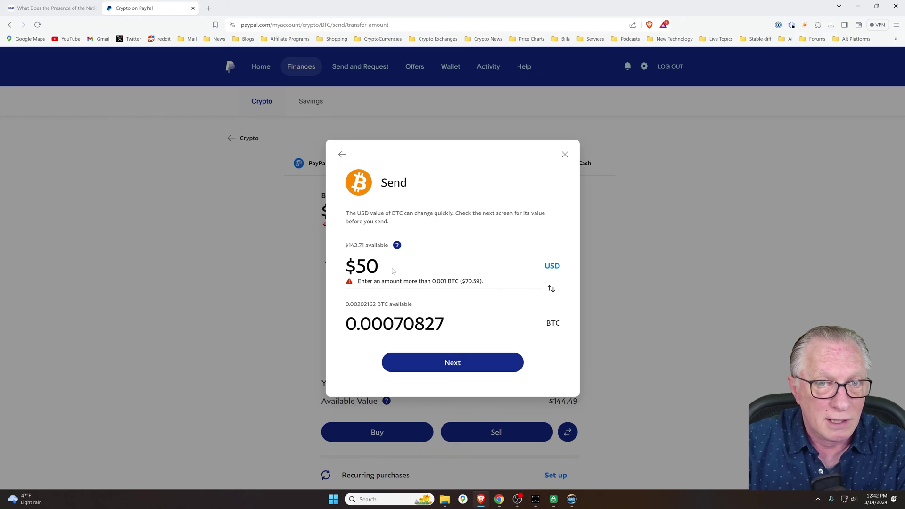
Return to PayPal's recipient search, then switch to the Trezor Suite dashboard
{"action": "left_click", "coordinate": [341, 156]}
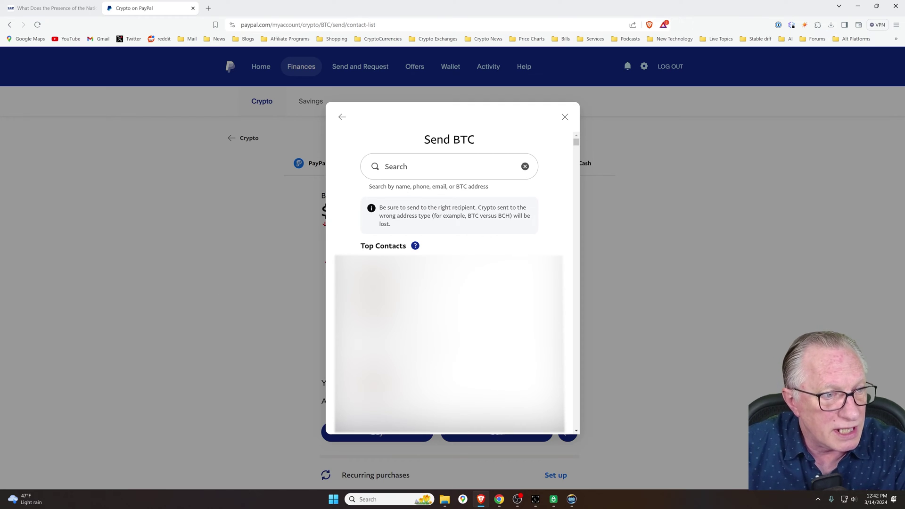
{"action": "left_click", "coordinate": [553, 499]}
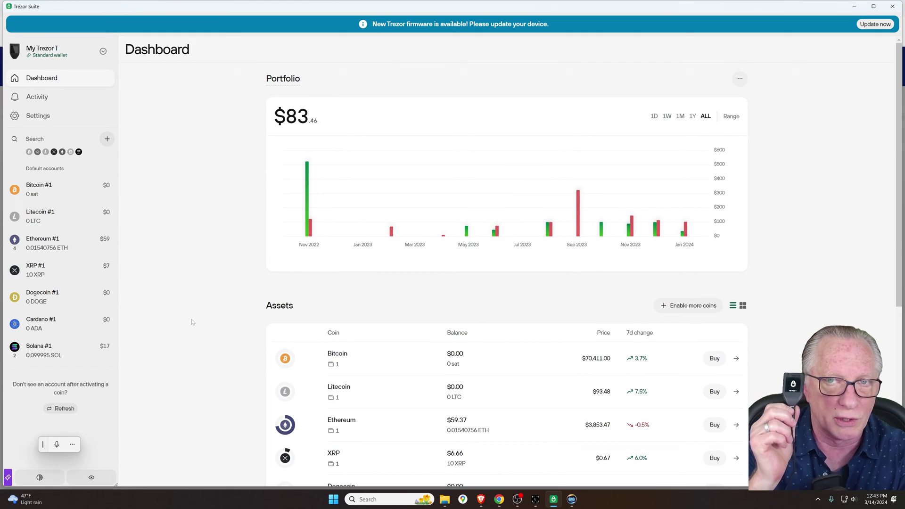
Open the Bitcoin #1 account and start receiving bitcoin into it
{"action": "left_click", "coordinate": [47, 186]}
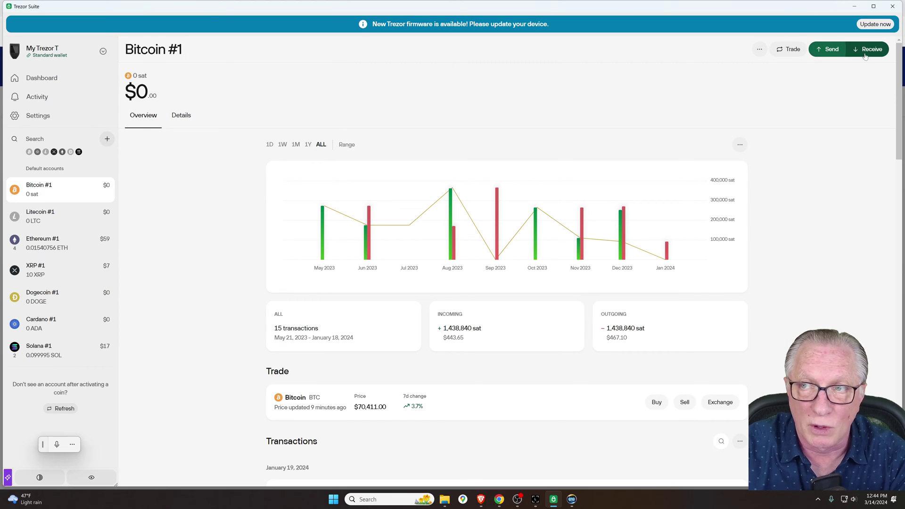
{"action": "left_click", "coordinate": [865, 56]}
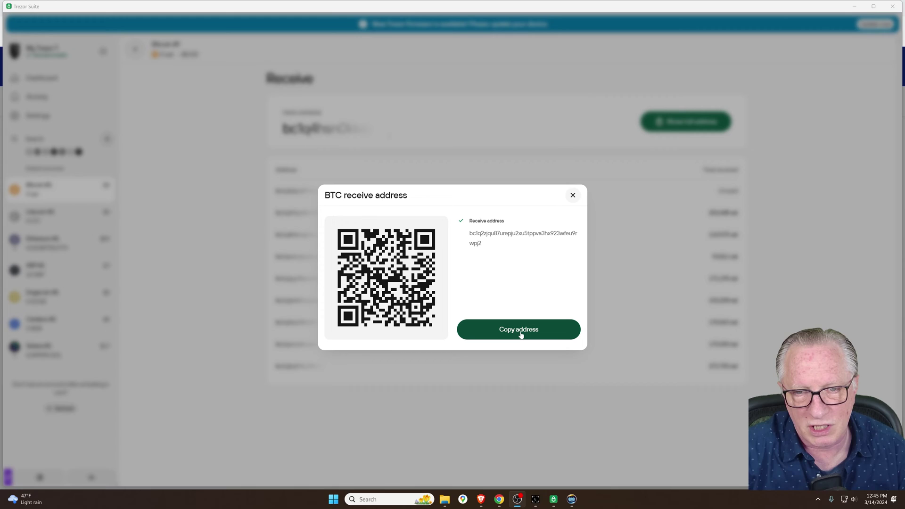
Copy the Trezor address, paste it as PayPal's BTC recipient, then back out to the search
{"action": "left_click", "coordinate": [513, 329]}
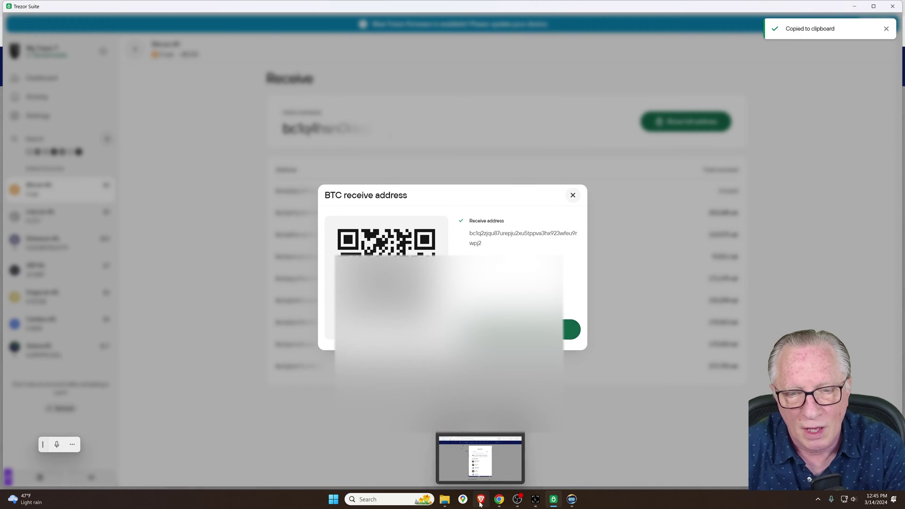
{"action": "left_click", "coordinate": [481, 499]}
{"action": "right_click", "coordinate": [376, 169]}
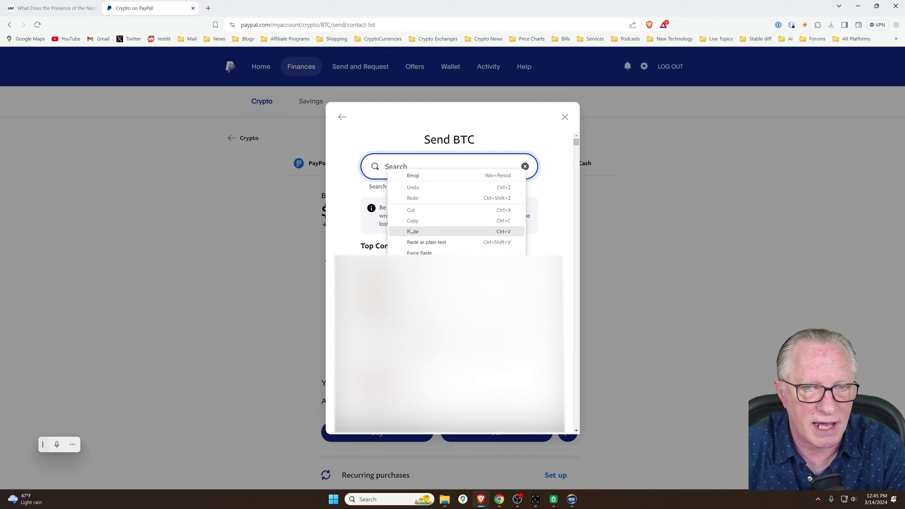
{"action": "left_click", "coordinate": [405, 231]}
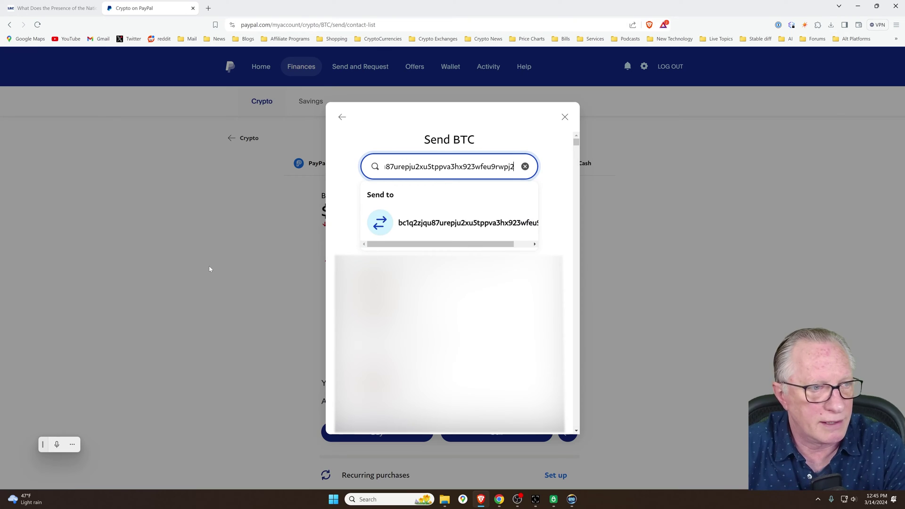
{"action": "left_click", "coordinate": [435, 222]}
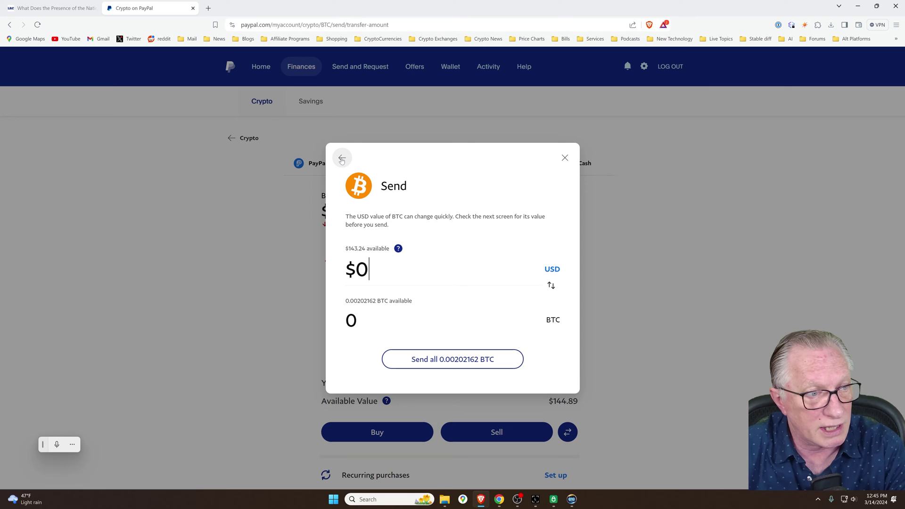
{"action": "left_click", "coordinate": [342, 160]}
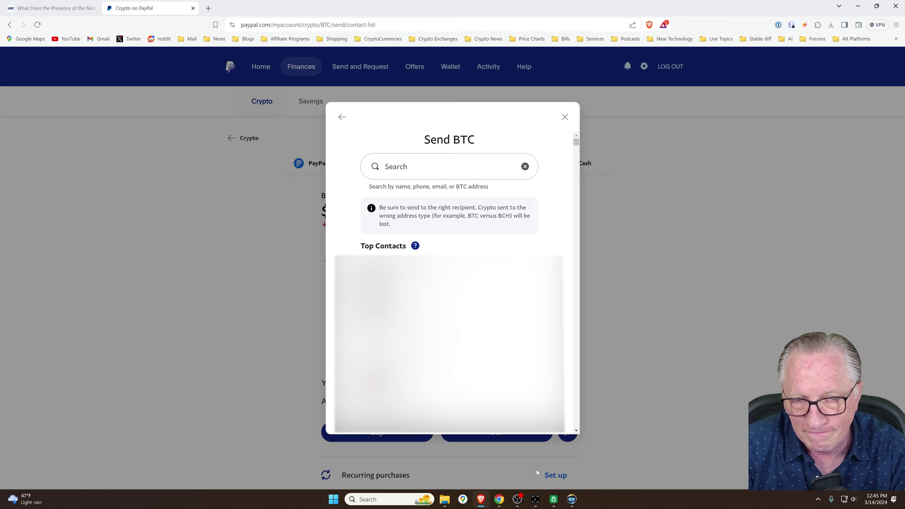
Bring up the iPhone mirror and minimise Brave and Trezor Suite to clear the desktop
{"action": "left_click", "coordinate": [571, 499]}
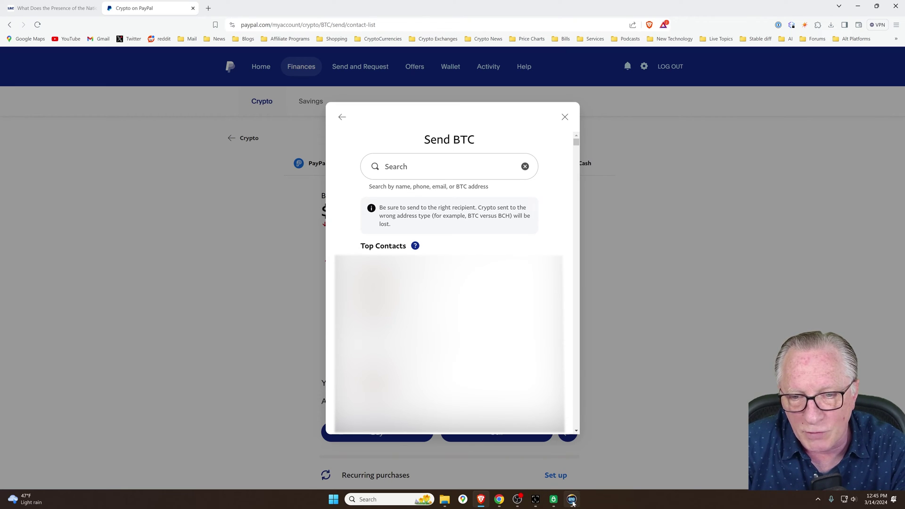
{"action": "left_click", "coordinate": [858, 6]}
{"action": "left_click", "coordinate": [857, 6]}
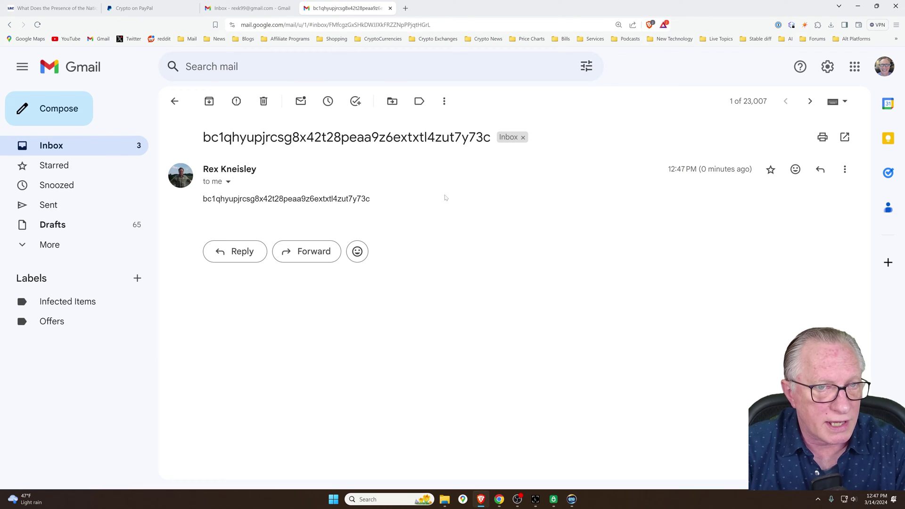
Select the Bitcoin address in the Gmail message, compare it with Tangem's, and copy it
{"action": "left_click_drag", "start_coordinate": [203, 198], "coordinate": [373, 199]}
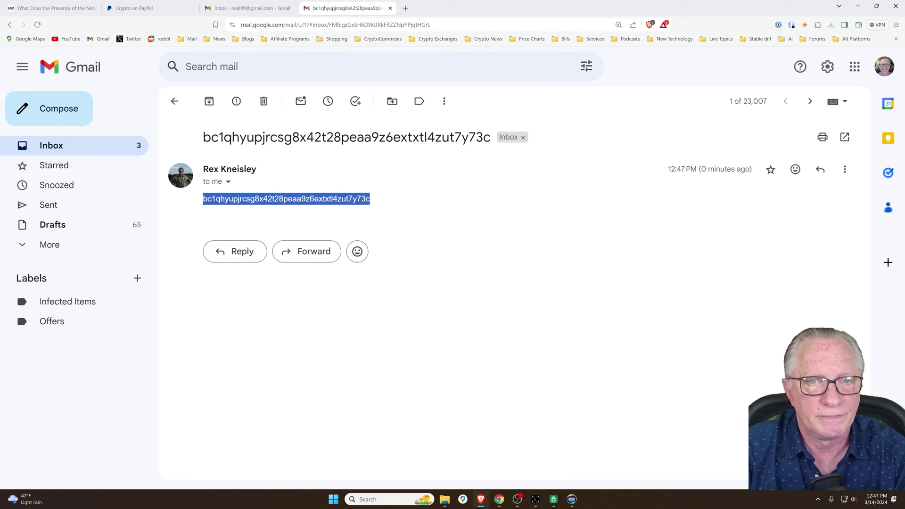
{"action": "right_click", "coordinate": [357, 200]}
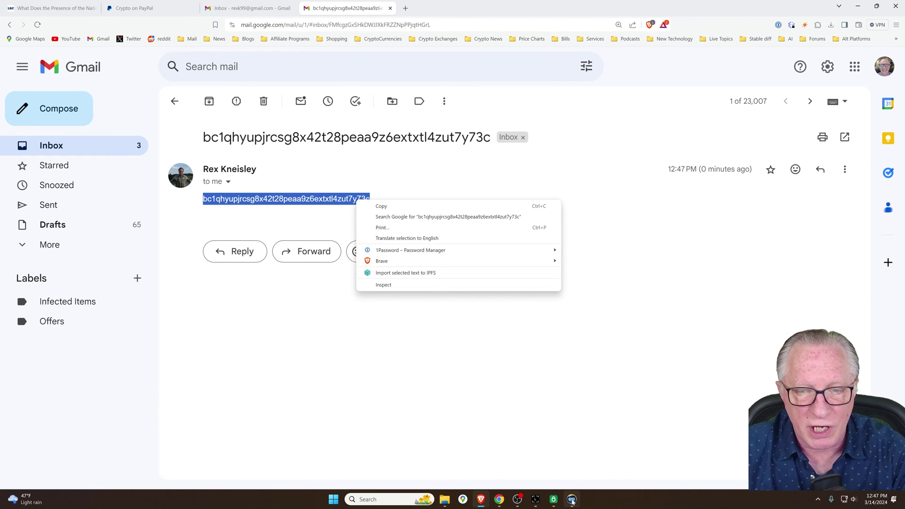
{"action": "left_click", "coordinate": [571, 499]}
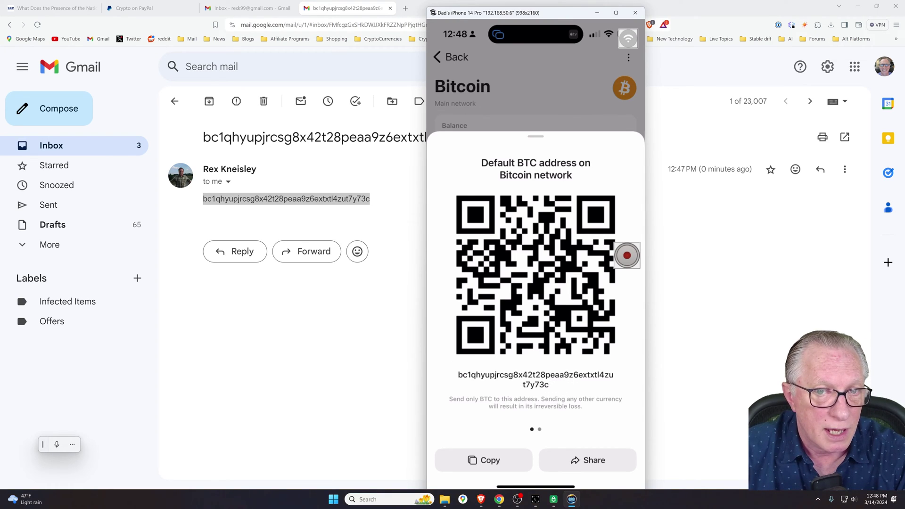
{"action": "right_click", "coordinate": [354, 201]}
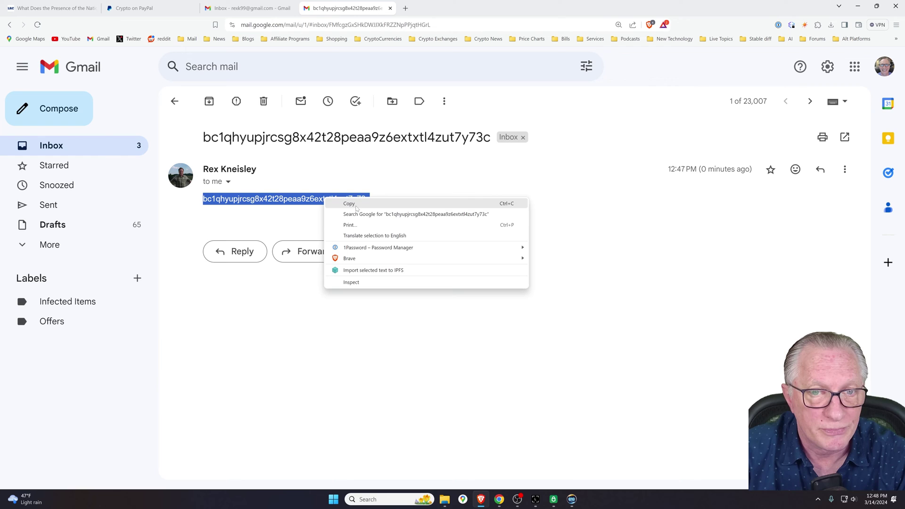
{"action": "left_click", "coordinate": [357, 209]}
Paste the Tangem address into PayPal's Send BTC search, select it as recipient, and minimise the browser
{"action": "left_click", "coordinate": [155, 9]}
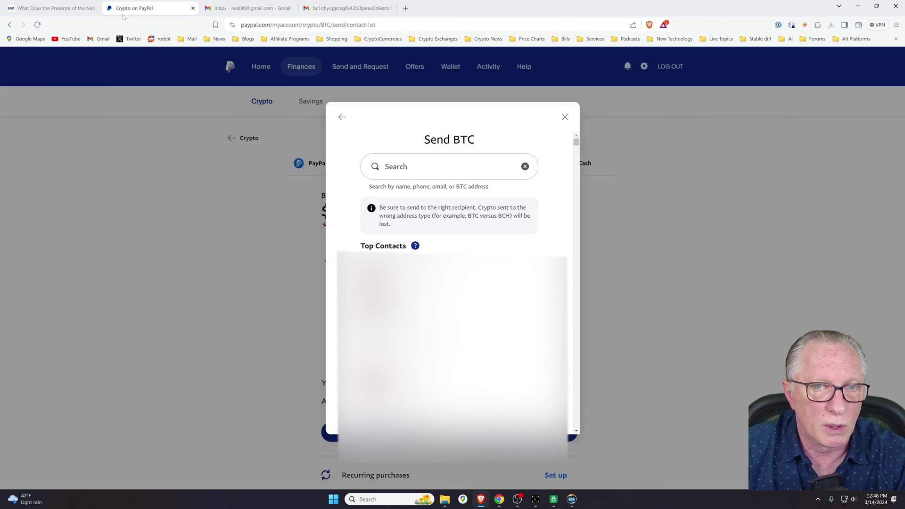
{"action": "left_click", "coordinate": [401, 166]}
{"action": "right_click", "coordinate": [384, 167]}
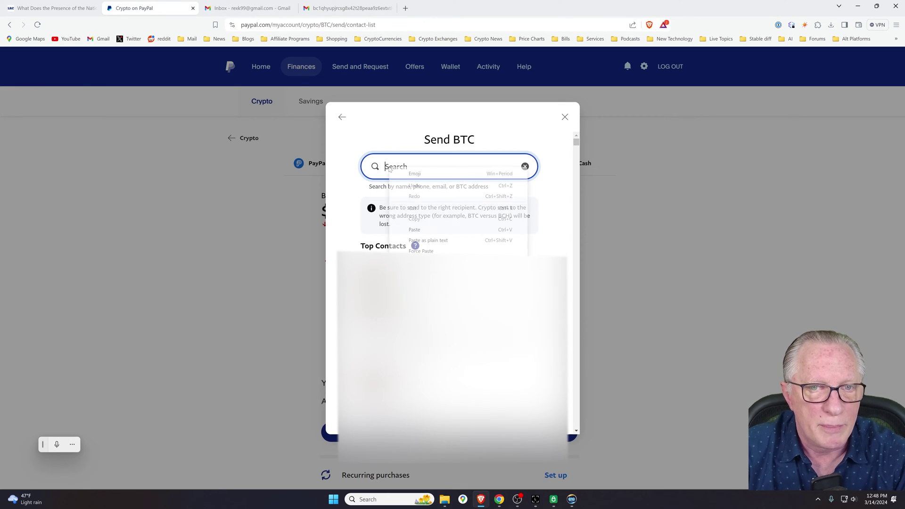
{"action": "left_click", "coordinate": [417, 230]}
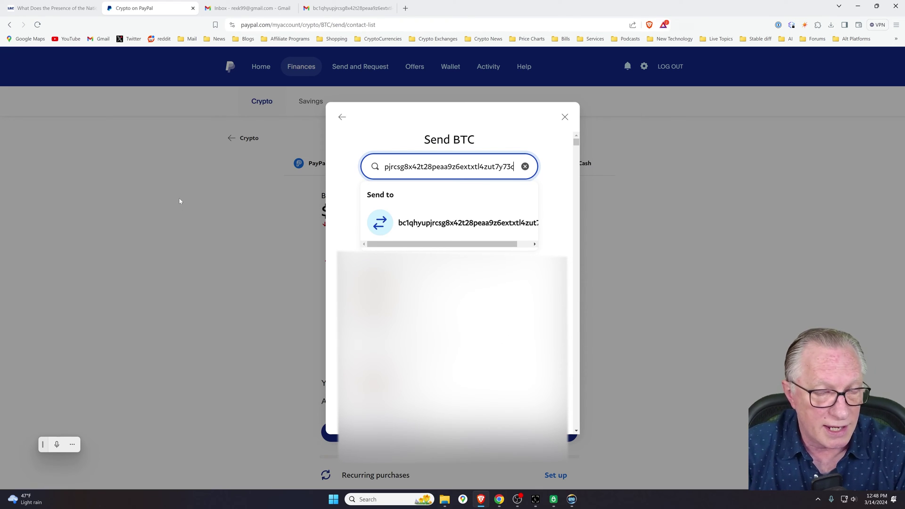
{"action": "left_click", "coordinate": [426, 224]}
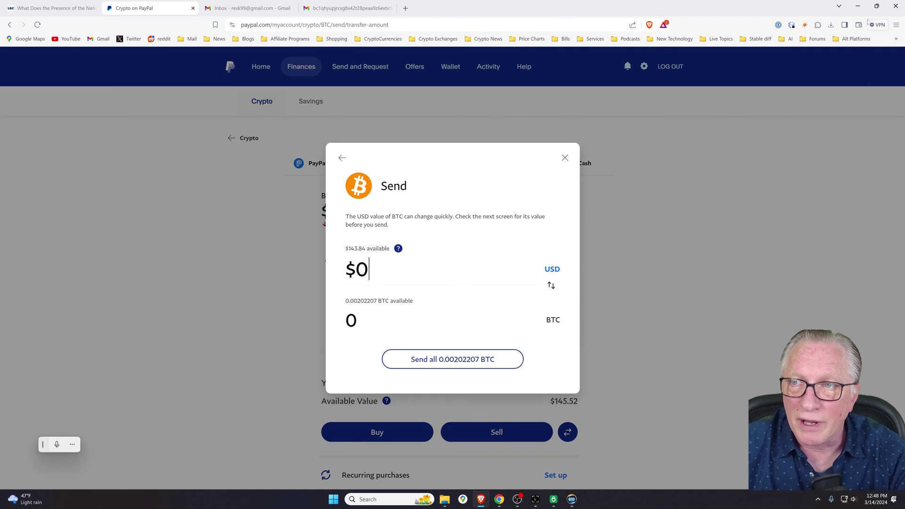
{"action": "left_click", "coordinate": [858, 6]}
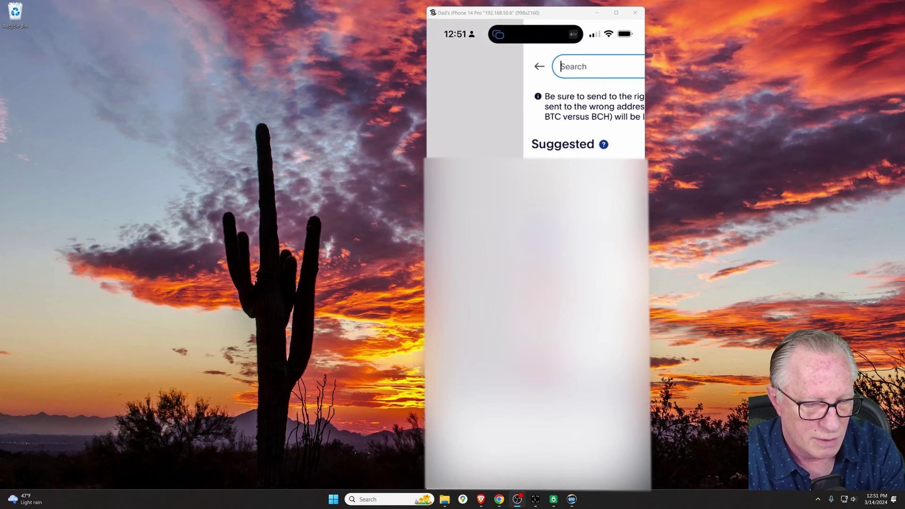
Paste the copied Ledger Bitcoin address into the PayPal app's recipient search
{"action": "left_click", "coordinate": [476, 66]}
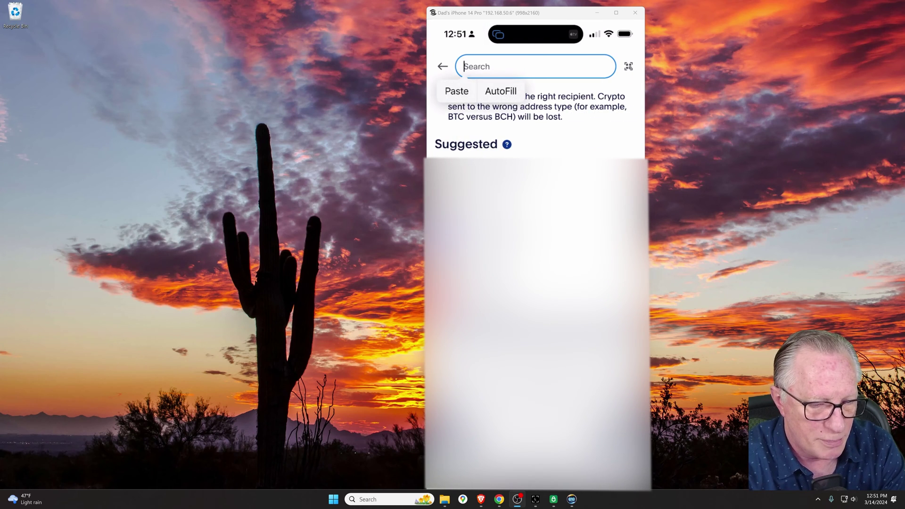
{"action": "left_click", "coordinate": [457, 91]}
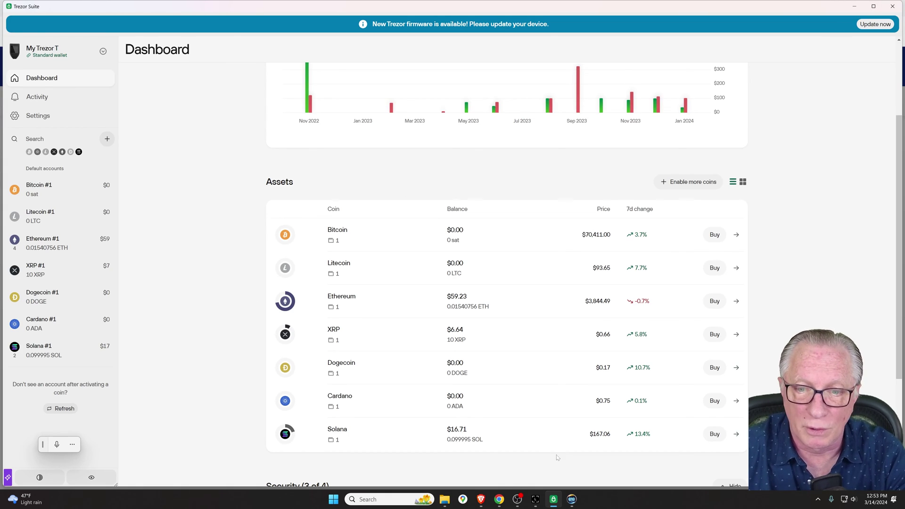
Move the iPhone mirror to the left side and bring Trezor Suite back to the front
{"action": "left_click", "coordinate": [571, 499]}
{"action": "left_click_drag", "start_coordinate": [546, 16], "coordinate": [143, 15]}
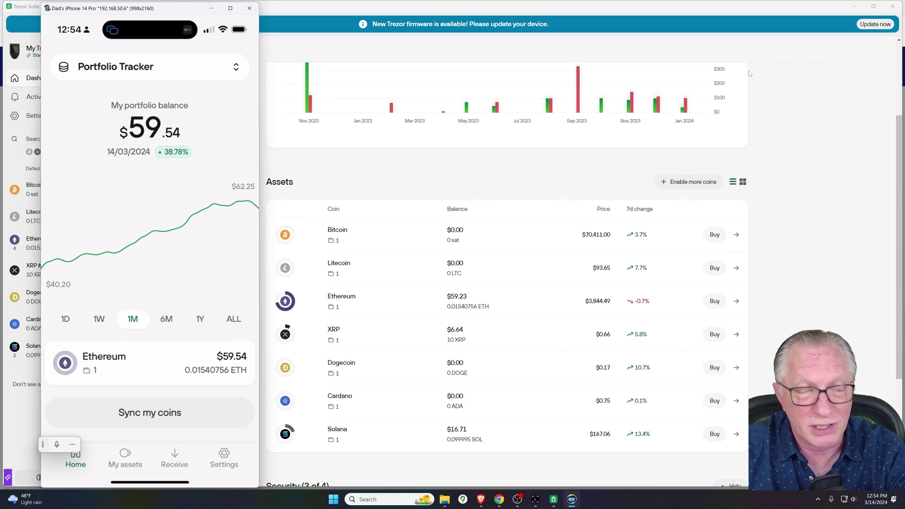
{"action": "left_click", "coordinate": [854, 6]}
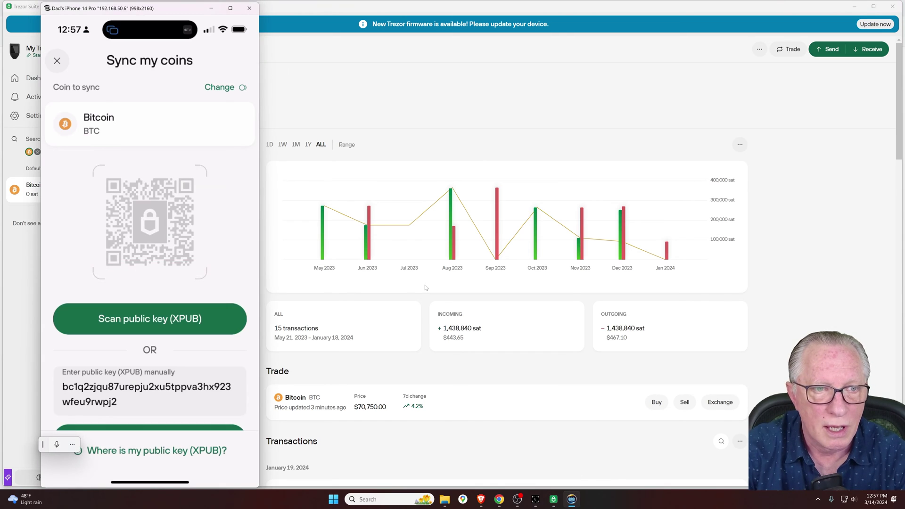
{"action": "left_click", "coordinate": [431, 100]}
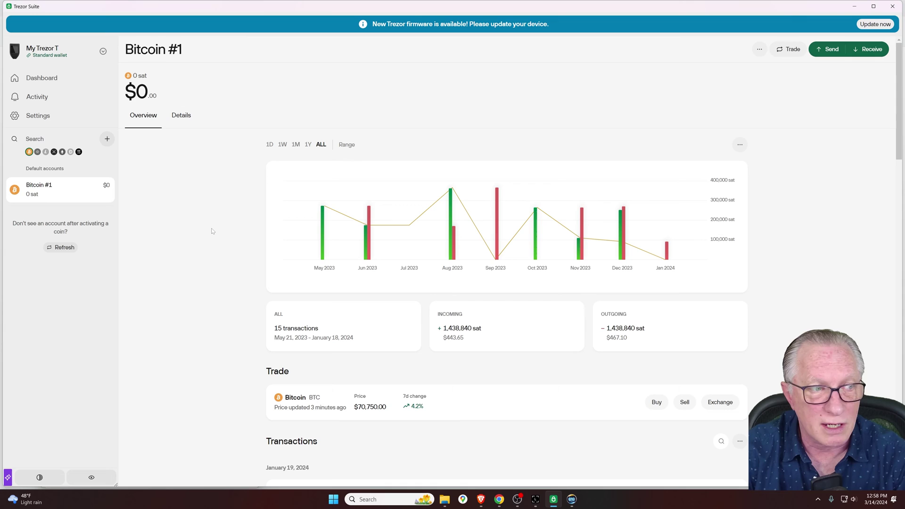
Show the Bitcoin #1 account's public key from its Details tab, then bring the phone mirror forward
{"action": "left_click", "coordinate": [42, 78]}
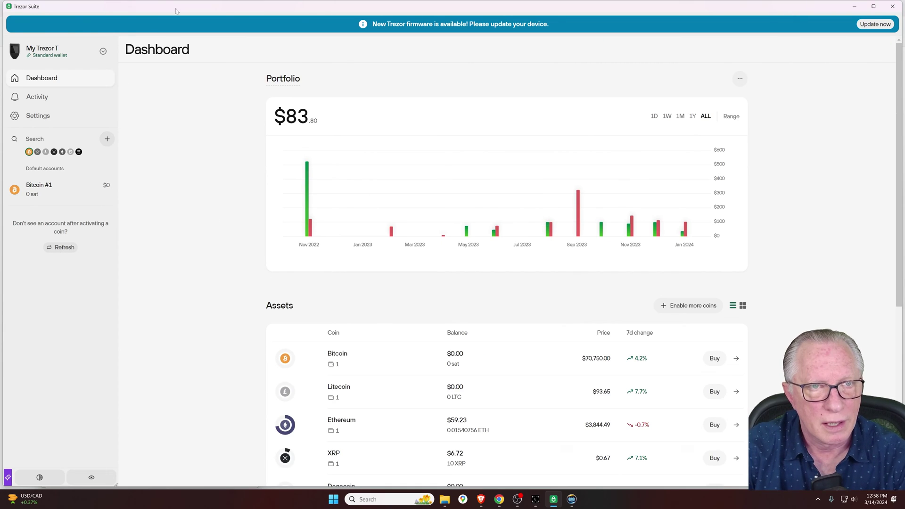
{"action": "left_click", "coordinate": [375, 366]}
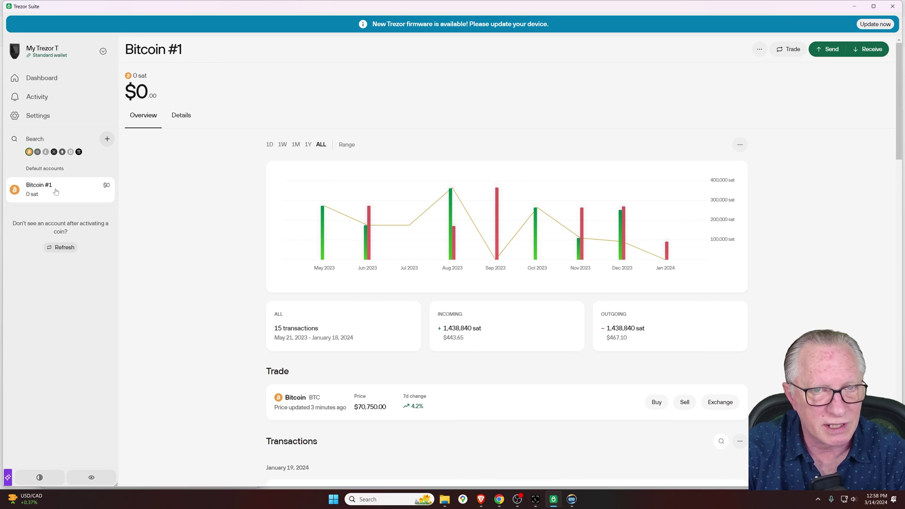
{"action": "left_click", "coordinate": [184, 119]}
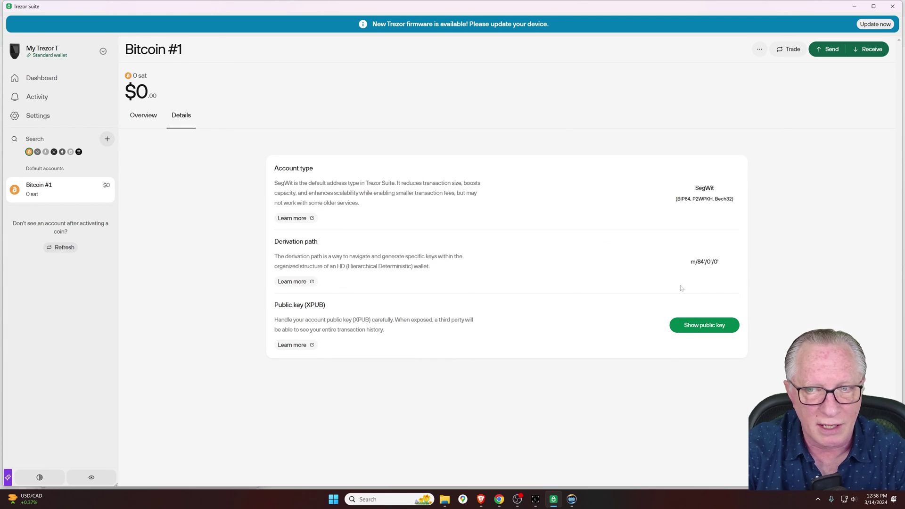
{"action": "left_click", "coordinate": [706, 326]}
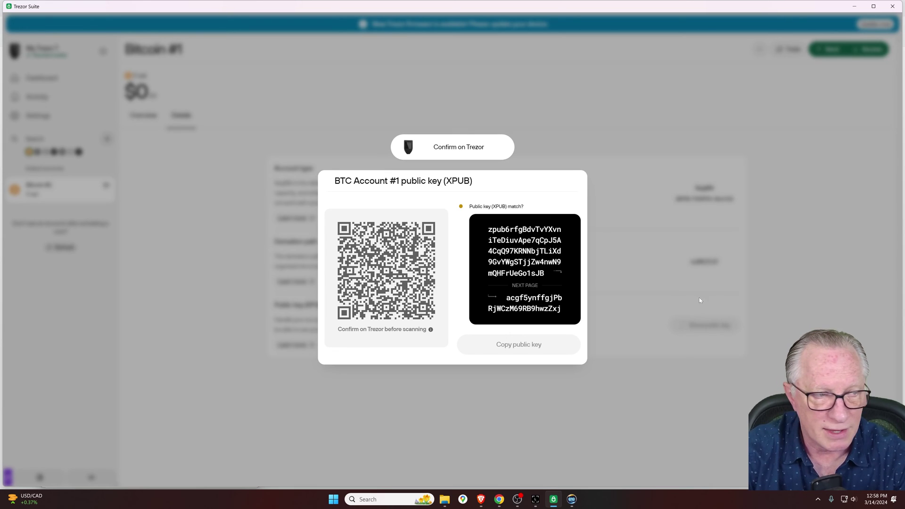
{"action": "left_click", "coordinate": [571, 499]}
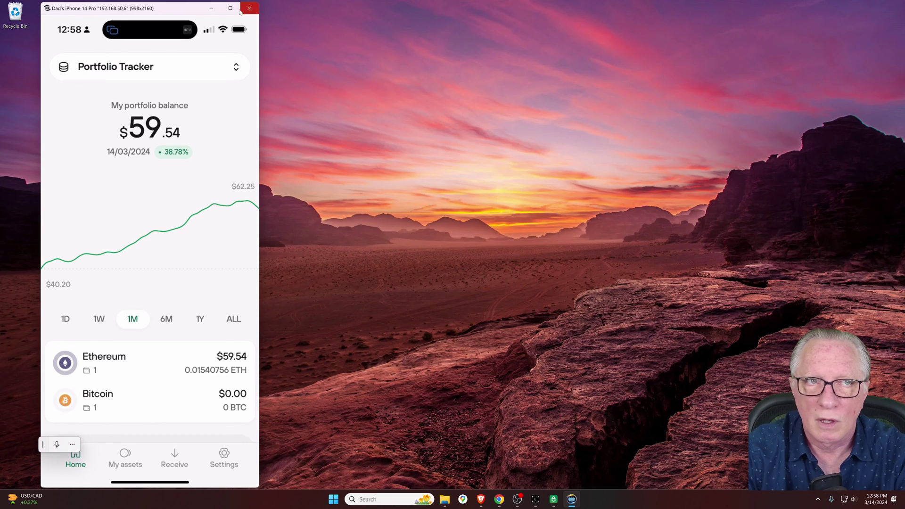
Move the iPhone mirror window to the centre of the screen
{"action": "left_click_drag", "start_coordinate": [152, 11], "coordinate": [418, 14]}
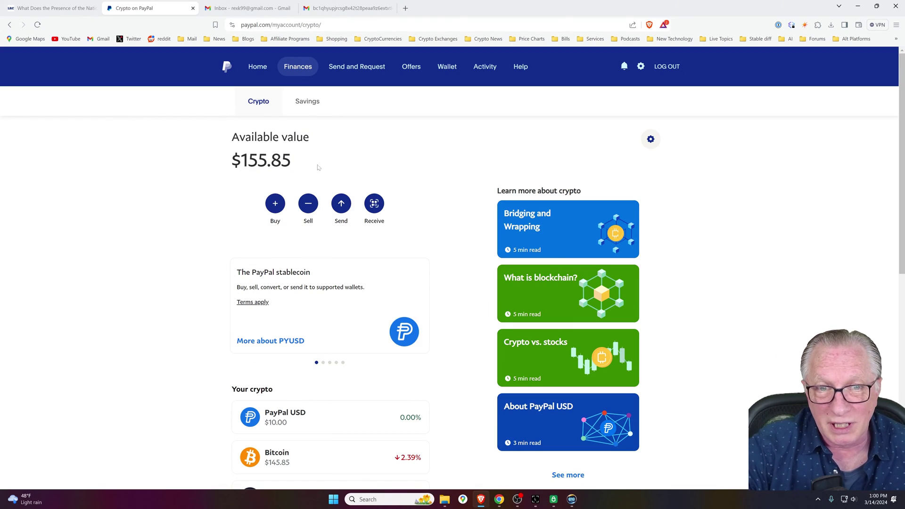
Start a Bitcoin send in PayPal and pick the pasted Bitcoin address as recipient
{"action": "left_click", "coordinate": [343, 204]}
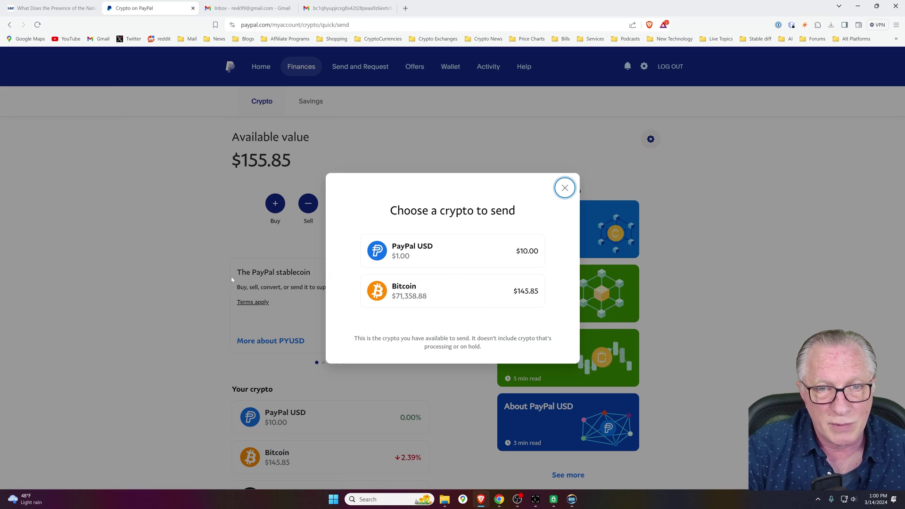
{"action": "left_click", "coordinate": [416, 293]}
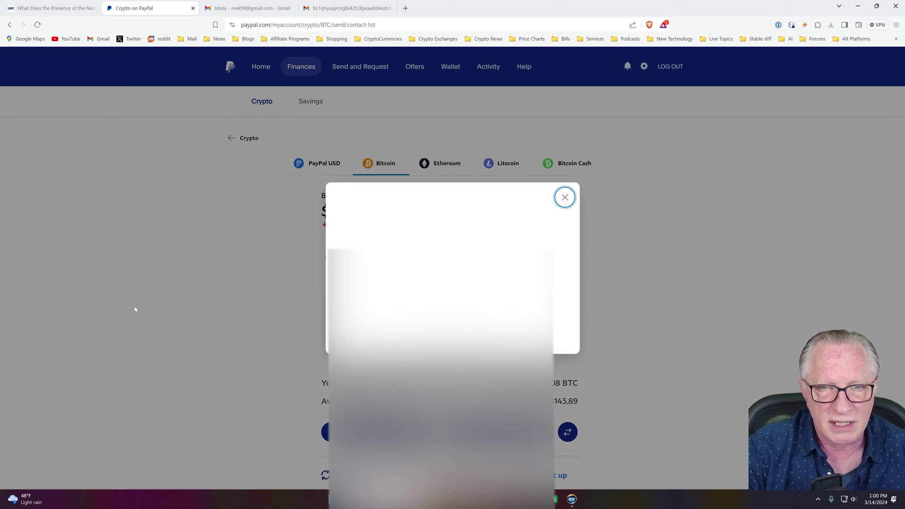
{"action": "left_click", "coordinate": [401, 166]}
{"action": "right_click", "coordinate": [403, 169]}
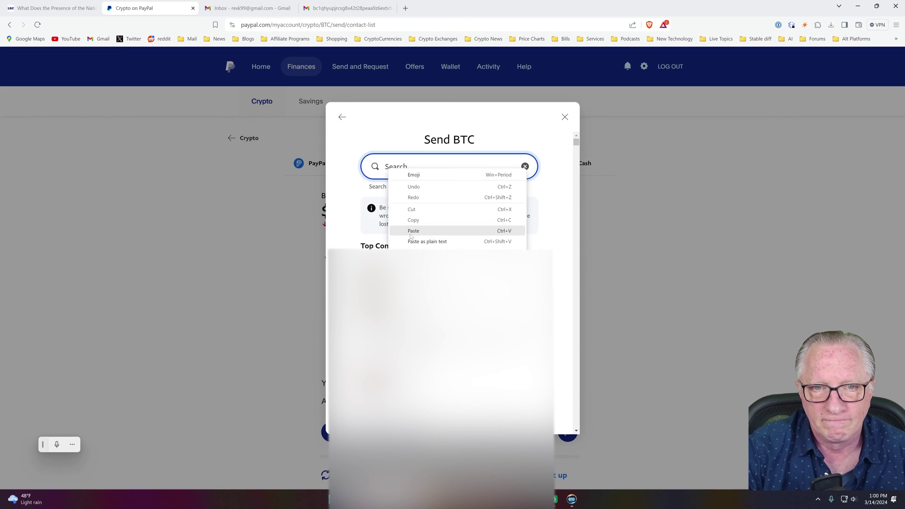
{"action": "left_click", "coordinate": [414, 228]}
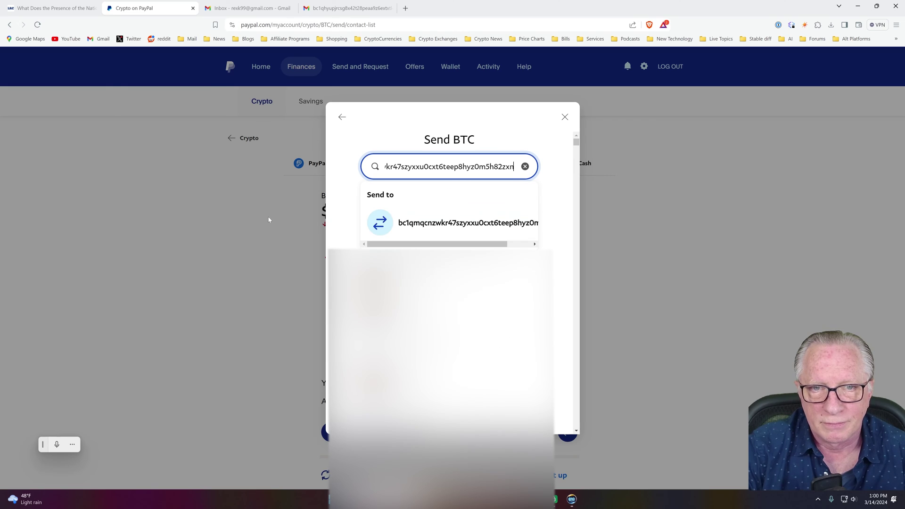
{"action": "left_click", "coordinate": [424, 225]}
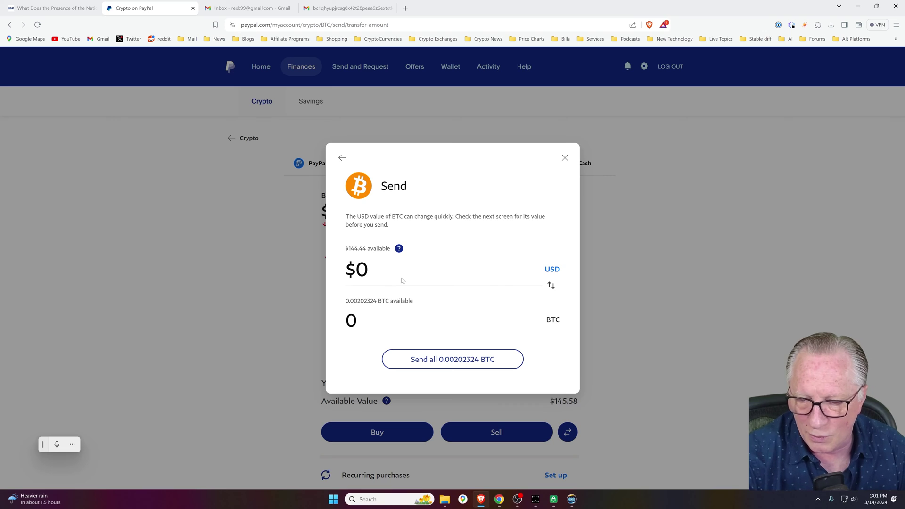
Clear the $50 amount and choose Send all 0.00202324 BTC
{"action": "type", "text": "50"}
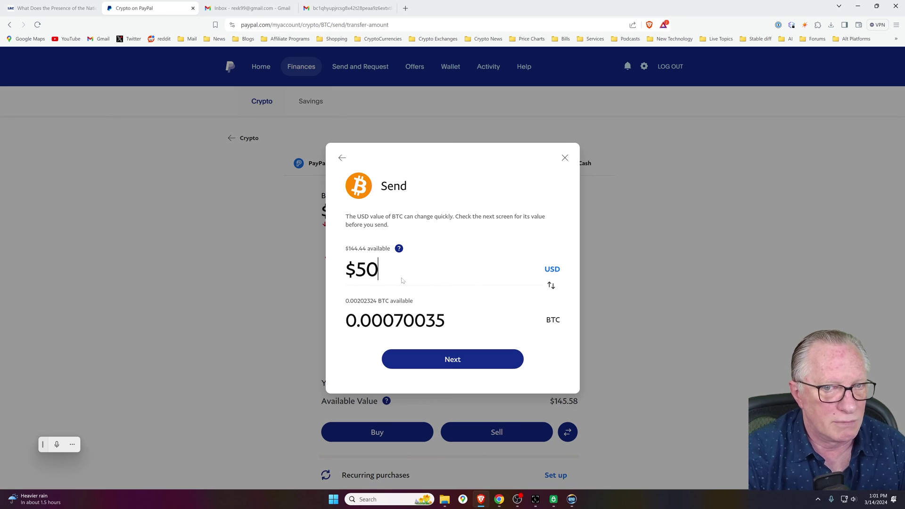
{"action": "key", "text": "BackSpace"}
{"action": "key", "text": "BackSpace"}
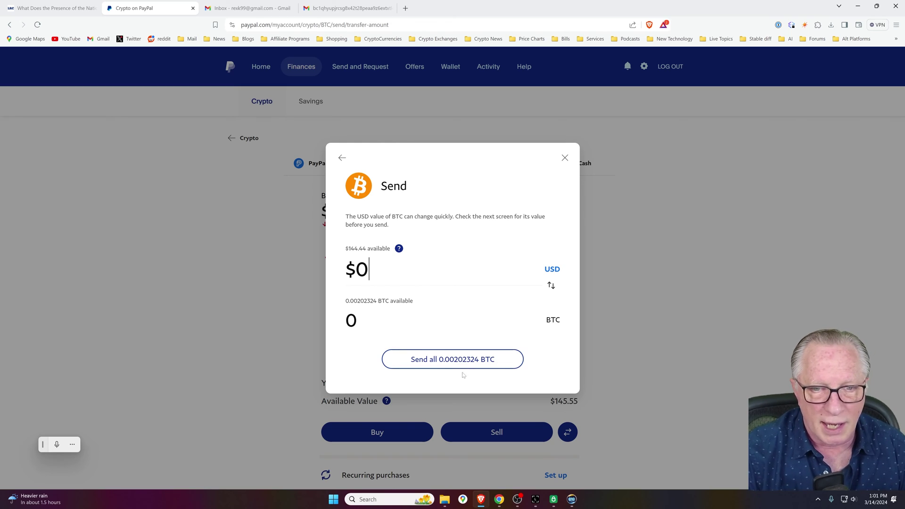
{"action": "left_click", "coordinate": [450, 361]}
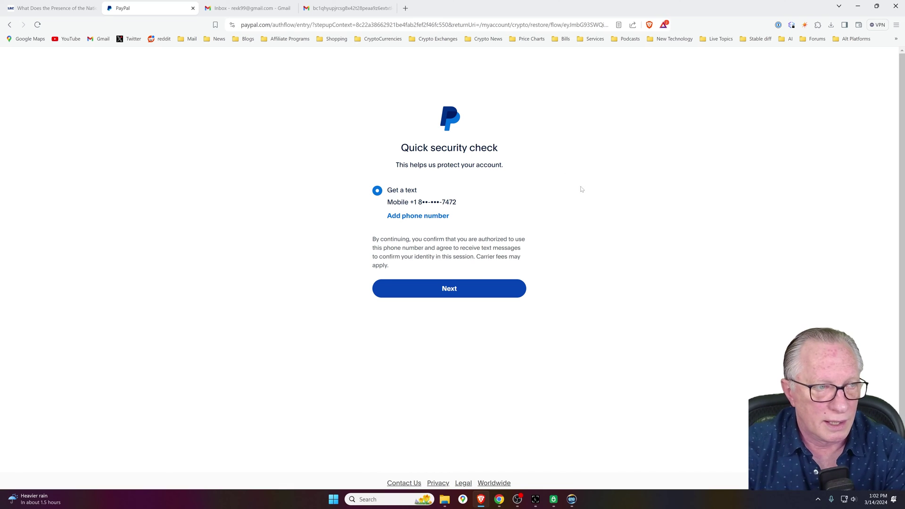
Pass the security check with the texted code and confirm Send Now for the Bitcoin transfer
{"action": "left_click", "coordinate": [456, 296]}
{"action": "key", "text": "alt+Tab"}
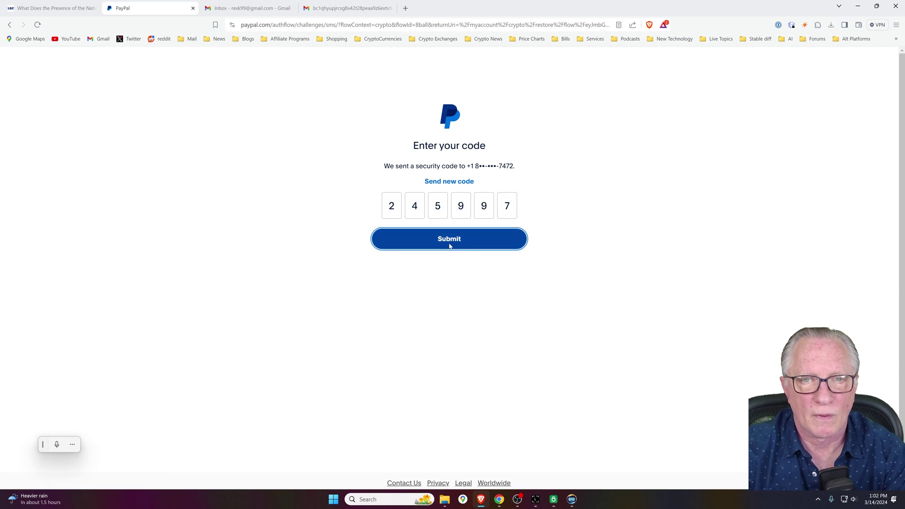
{"action": "left_click", "coordinate": [448, 244]}
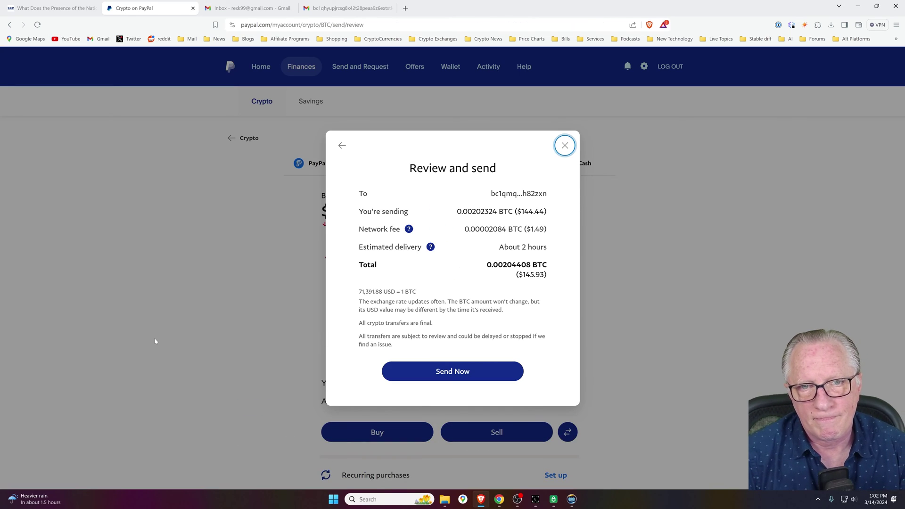
{"action": "left_click", "coordinate": [470, 373]}
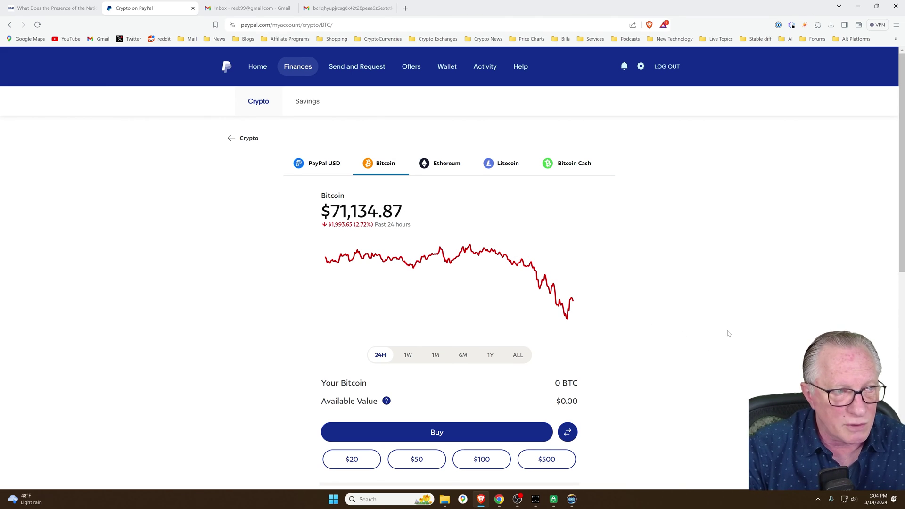
Close Ledger Live's Receive dialog with Continue and Done, then check the new Received operation
{"action": "left_click", "coordinate": [536, 503]}
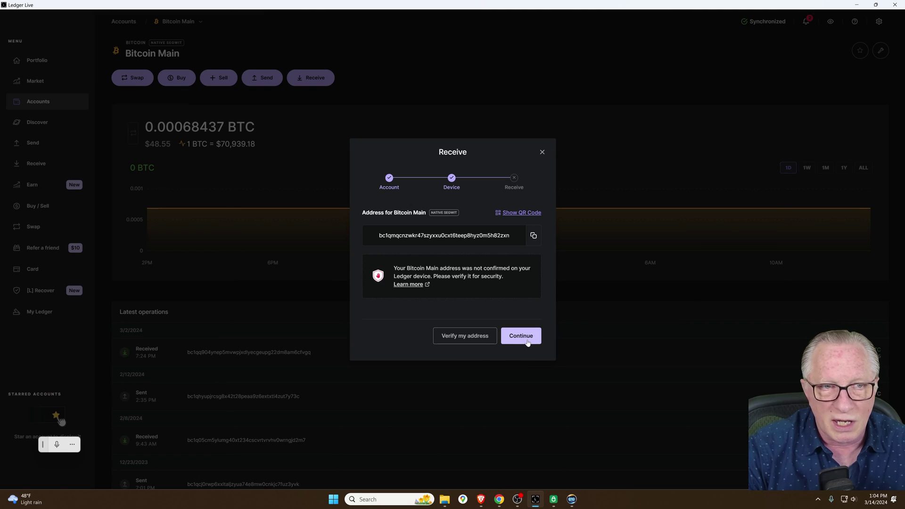
{"action": "left_click", "coordinate": [523, 336]}
{"action": "left_click", "coordinate": [476, 305]}
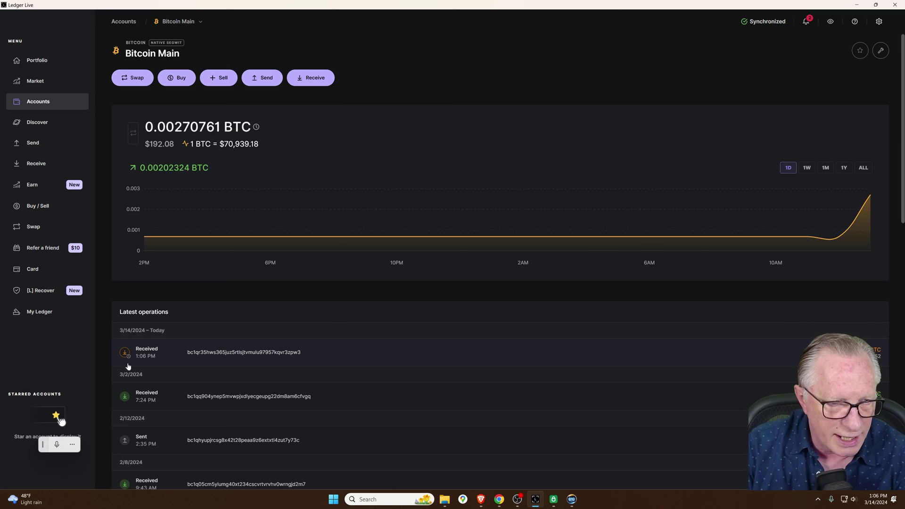
{"action": "mouse_move", "coordinate": [124, 355]}
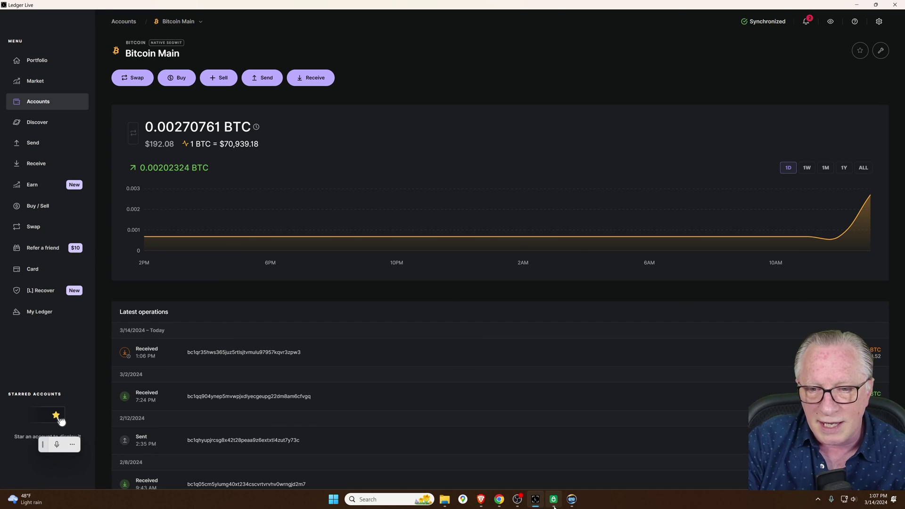
Review Trezor Suite's Bitcoin #1 account at 0 sat, then restore the iPhone mirror window
{"action": "left_click", "coordinate": [554, 499]}
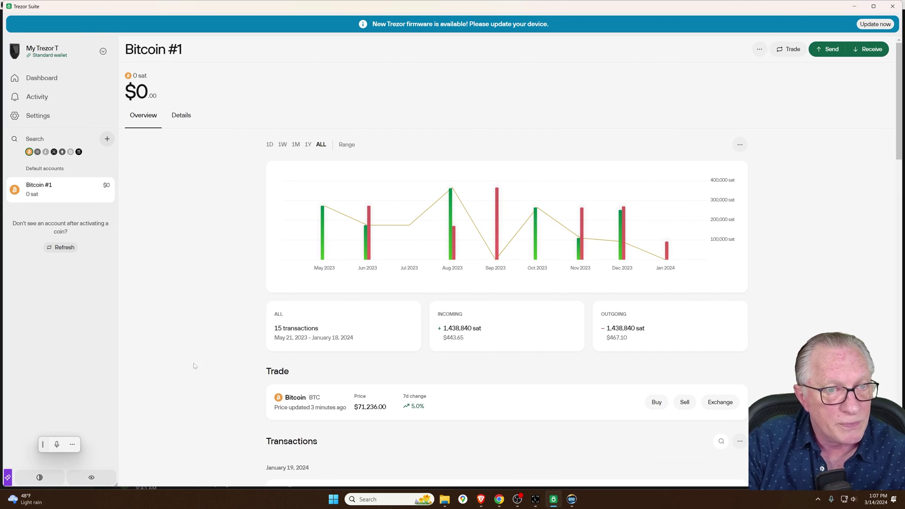
{"action": "scroll", "coordinate": [195, 363], "scroll_direction": "down", "scroll_amount": 2}
{"action": "scroll", "coordinate": [206, 371], "scroll_direction": "up", "scroll_amount": 2}
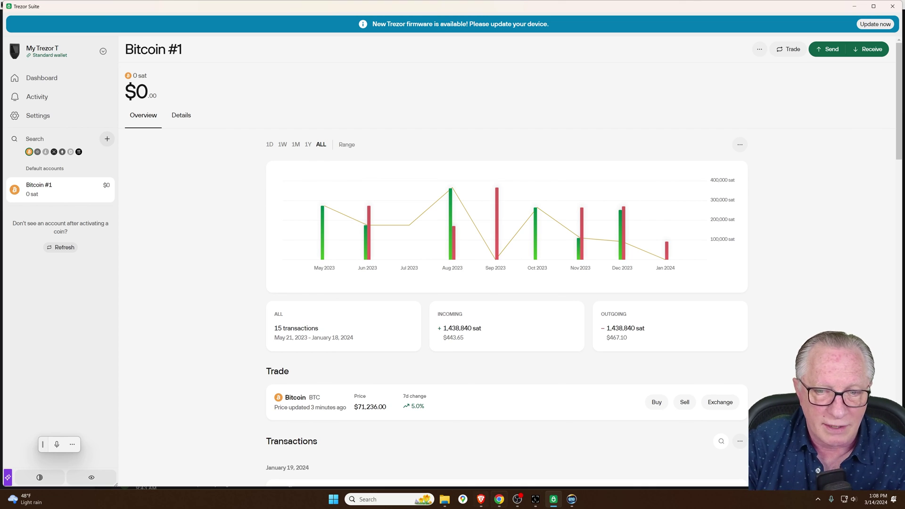
{"action": "left_click", "coordinate": [556, 443]}
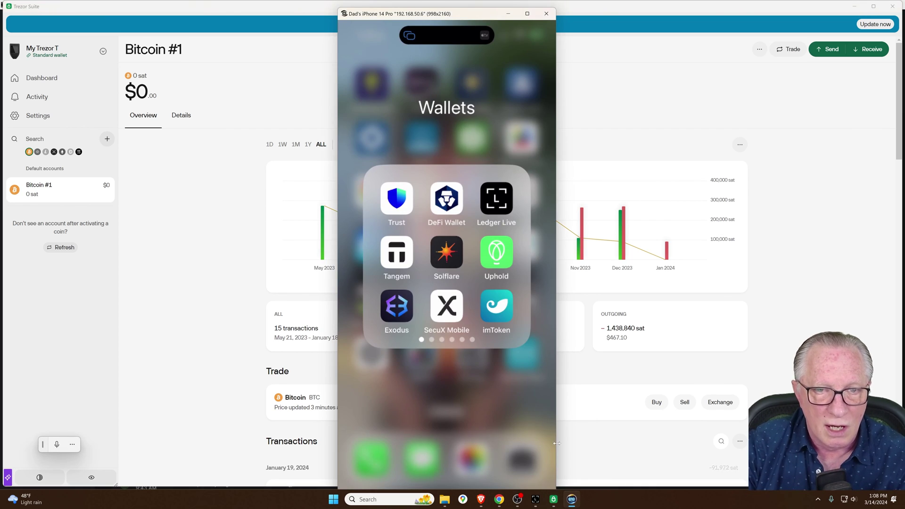